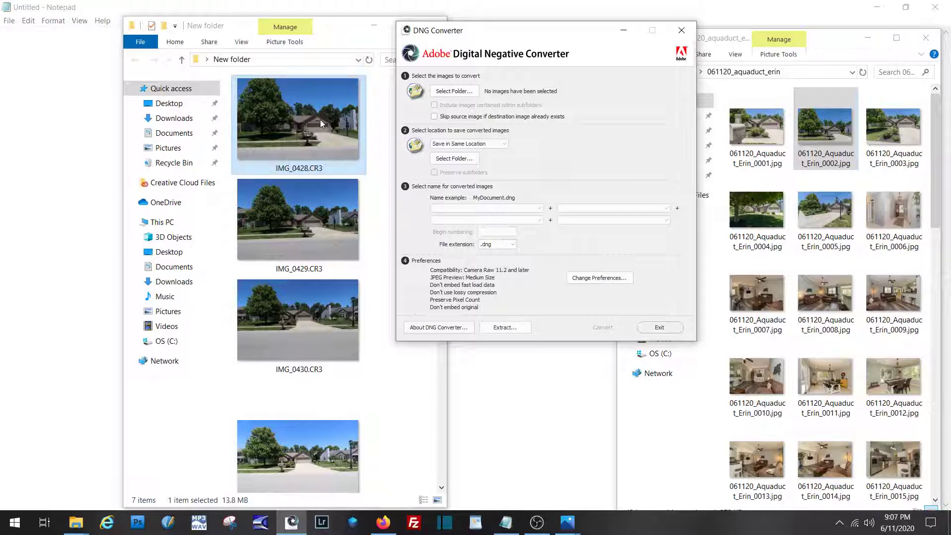
Step: Bring the New folder window with IMG_0428.CR3 and the other raw files in front of DNG Converter
left_click(299, 140)
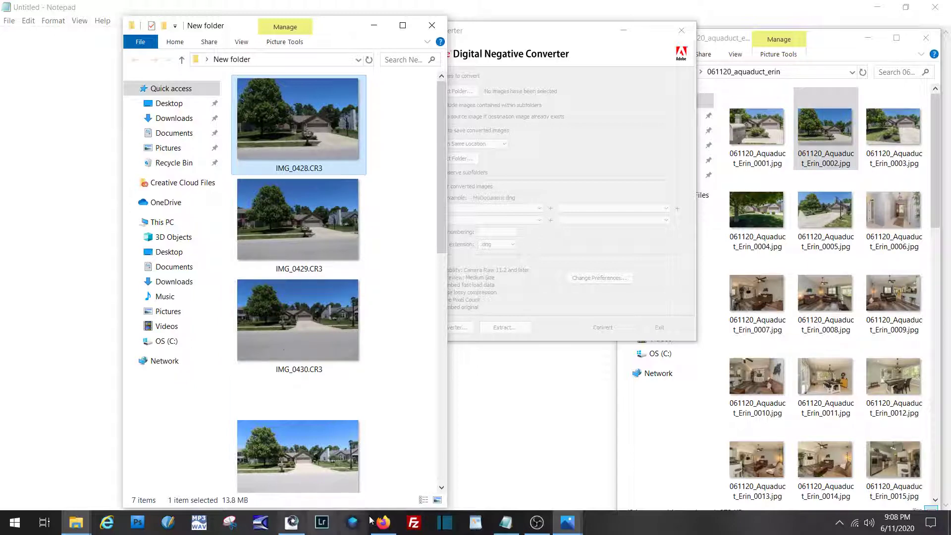
Step: Compare IMG_0434.CR3 with 061120_Aquaduct_Erin_0003.jpg in Photos, then close both photo windows
left_click(567, 526)
mouse_move(565, 525)
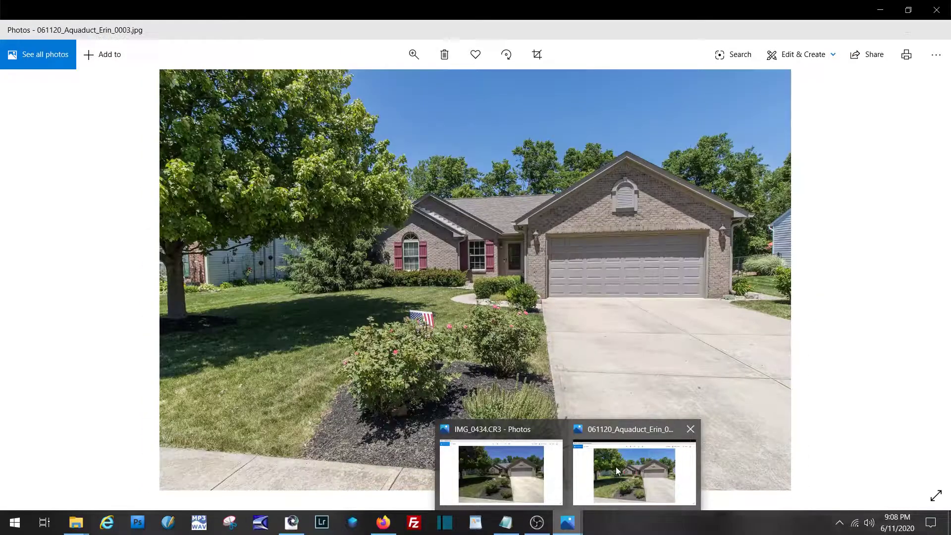
left_click(616, 467)
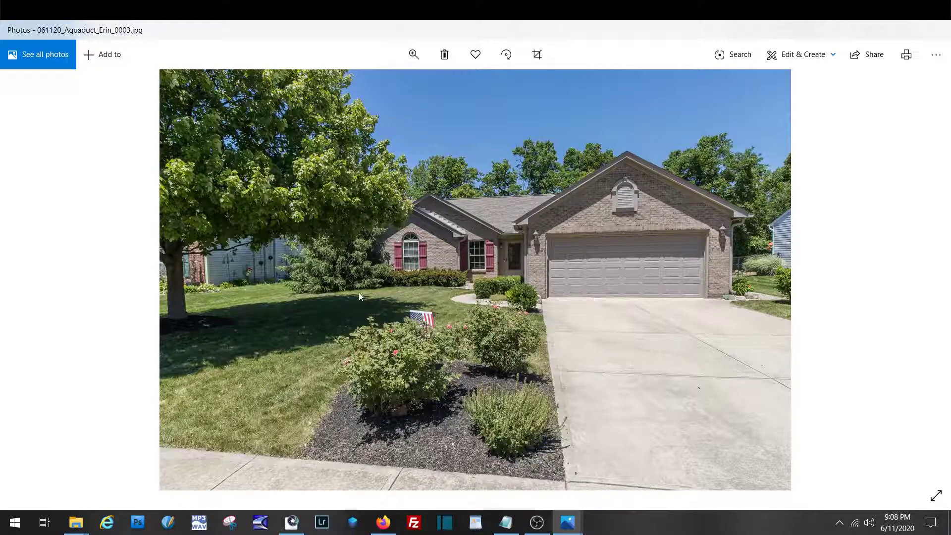
mouse_move(567, 522)
left_click(503, 485)
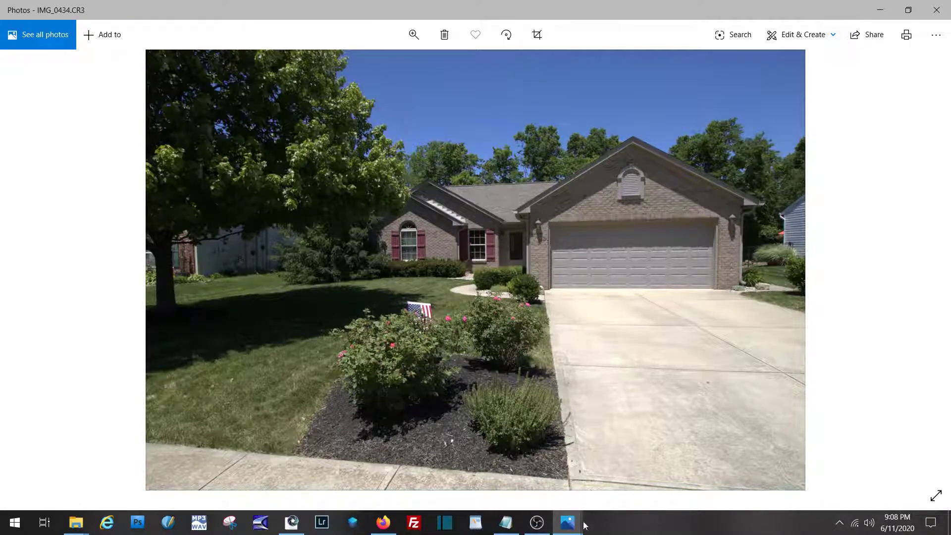
mouse_move(584, 524)
left_click(619, 481)
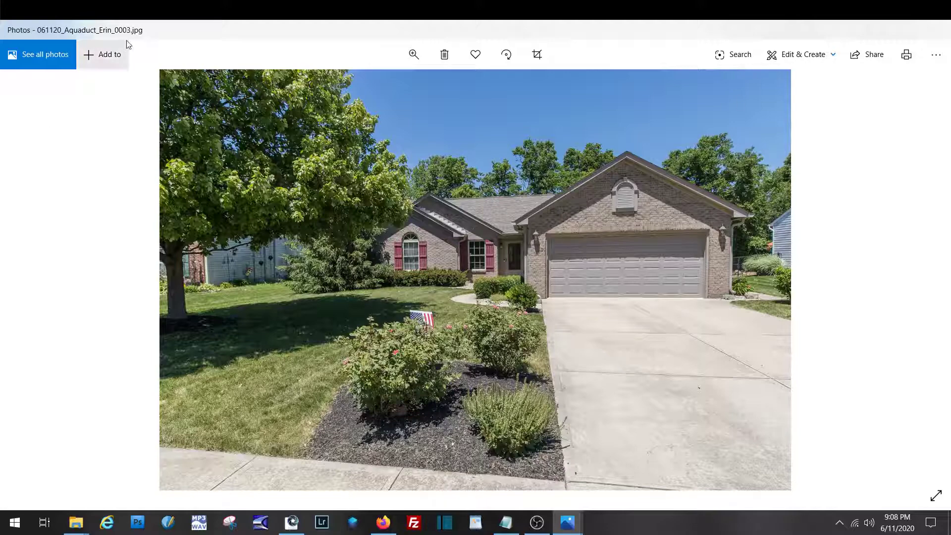
left_click(940, 17)
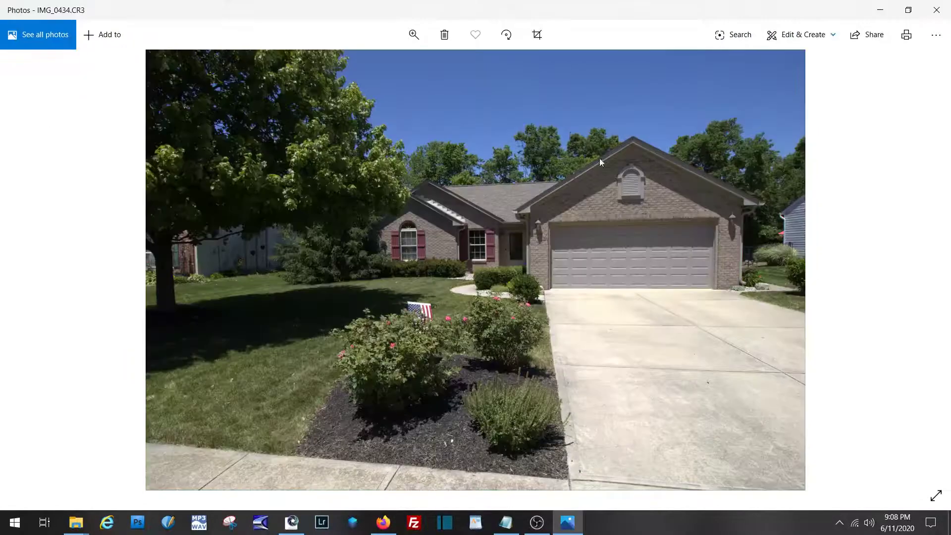
left_click(936, 14)
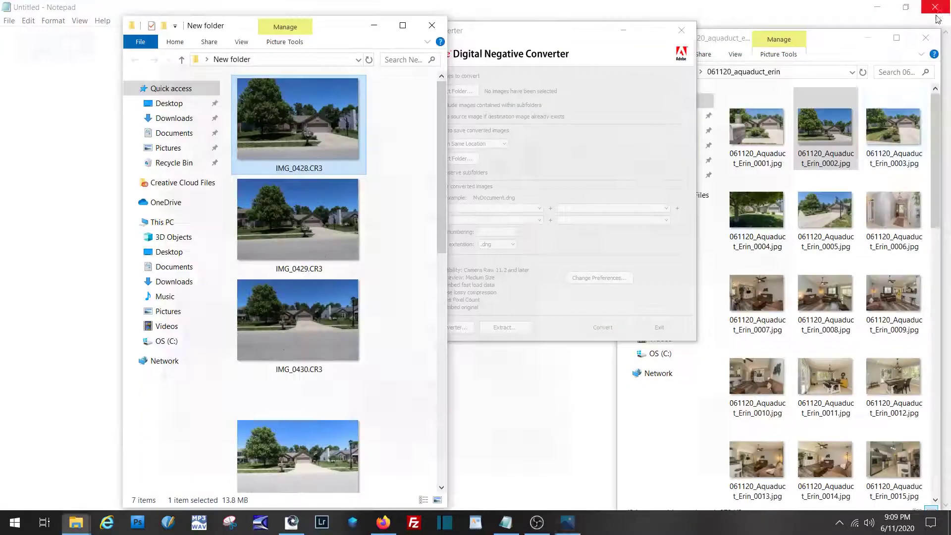
Step: Close the New folder Explorer window of CR3 files, leaving DNG Converter visible
left_click(526, 36)
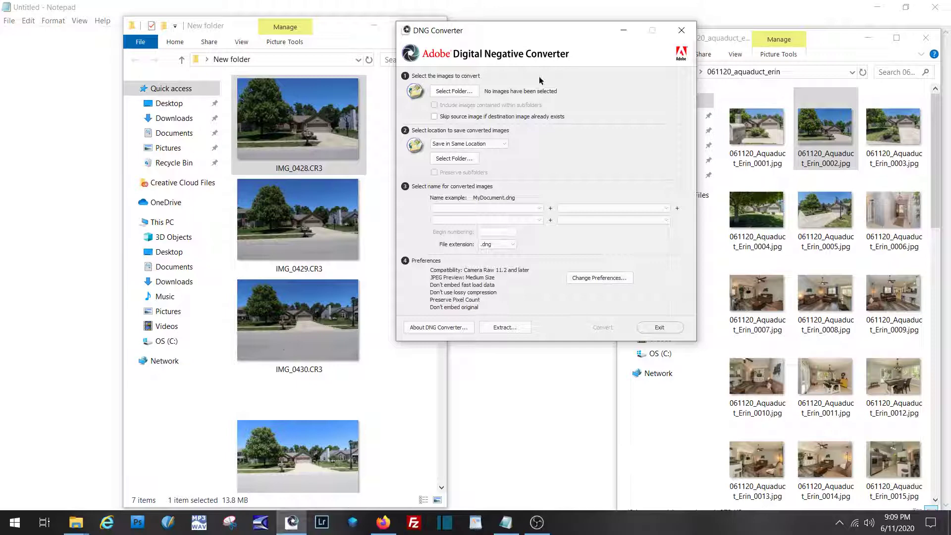
left_click(327, 29)
left_click(432, 25)
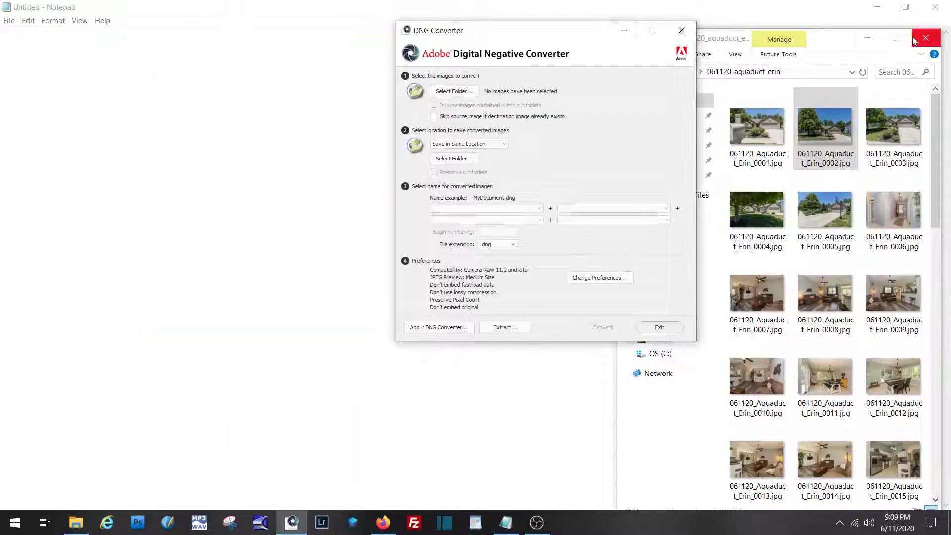
Step: Open 061120_Aquaduct_Erin_0002.jpg and page through the photos up to 0019
double_click(825, 128)
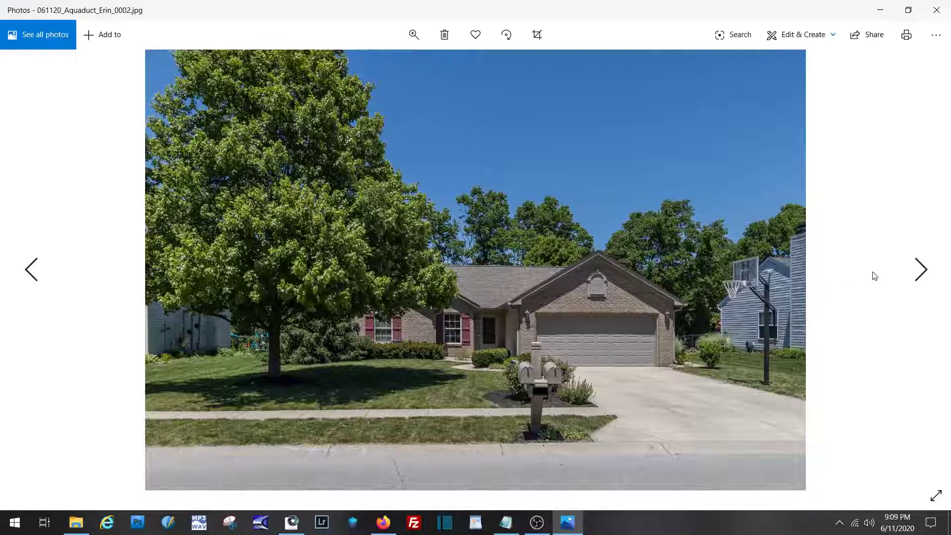
left_click(919, 270)
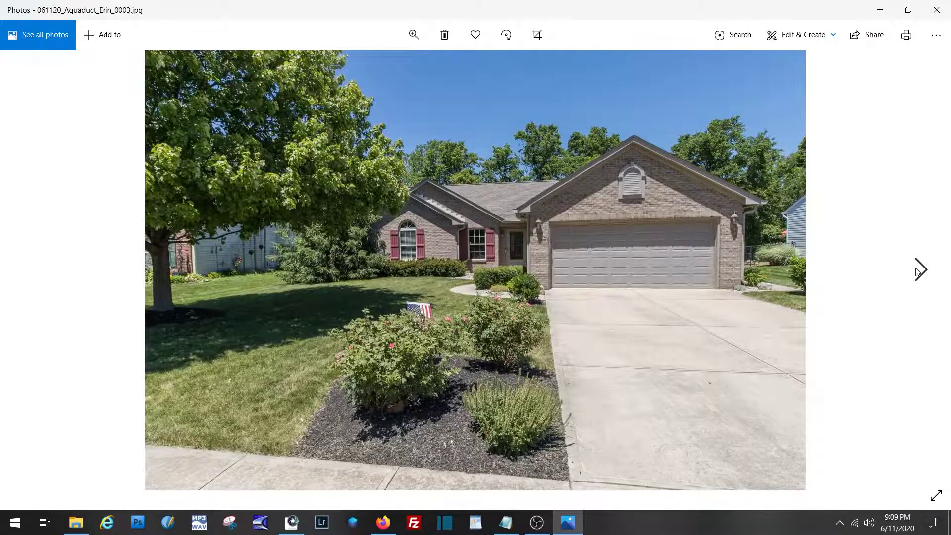
left_click(920, 270)
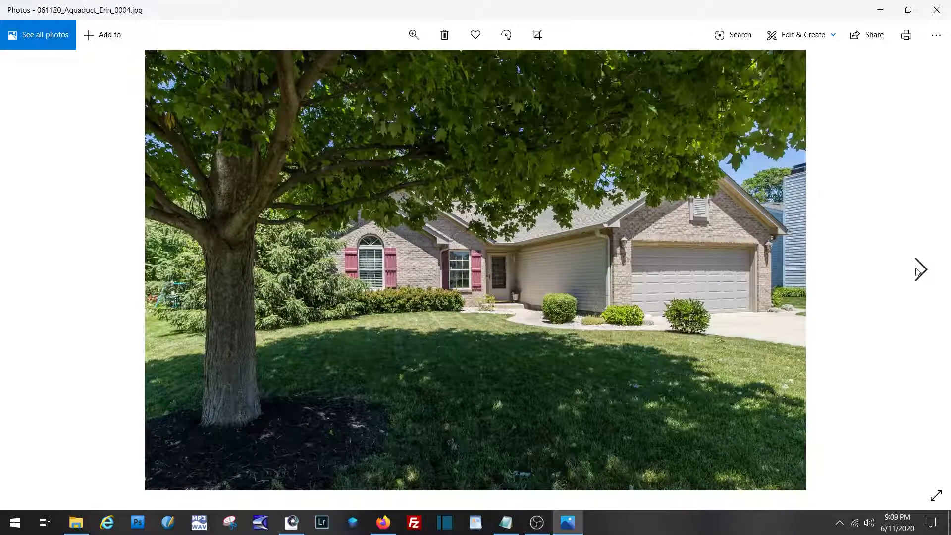
left_click(918, 271)
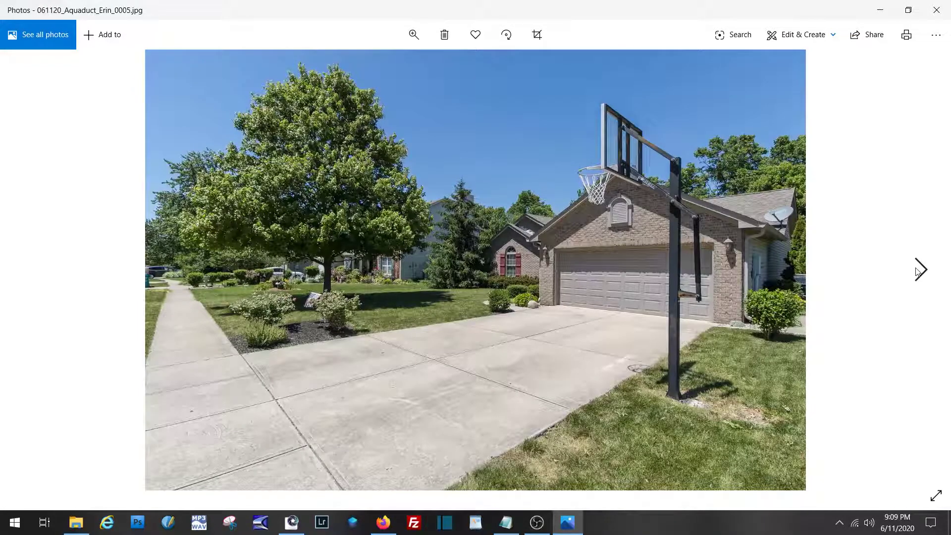
left_click(918, 271)
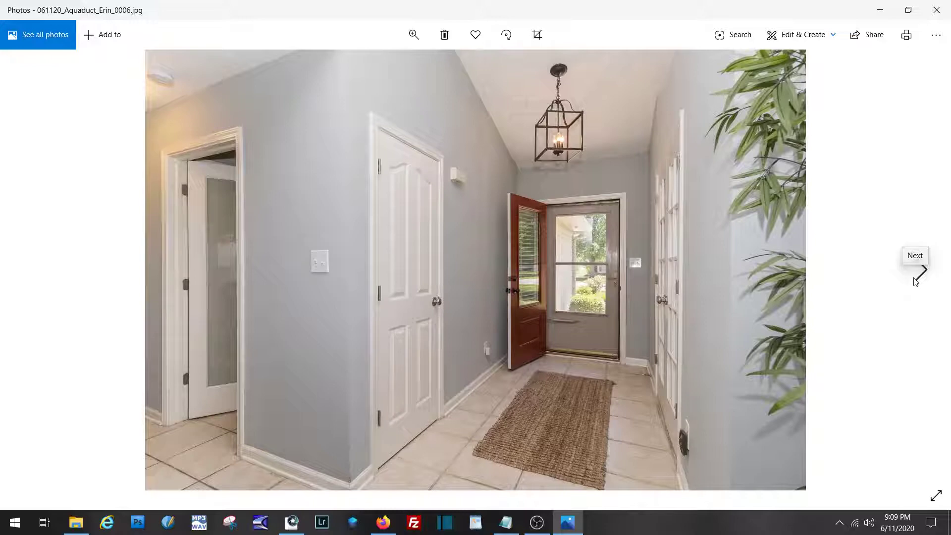
left_click(915, 282)
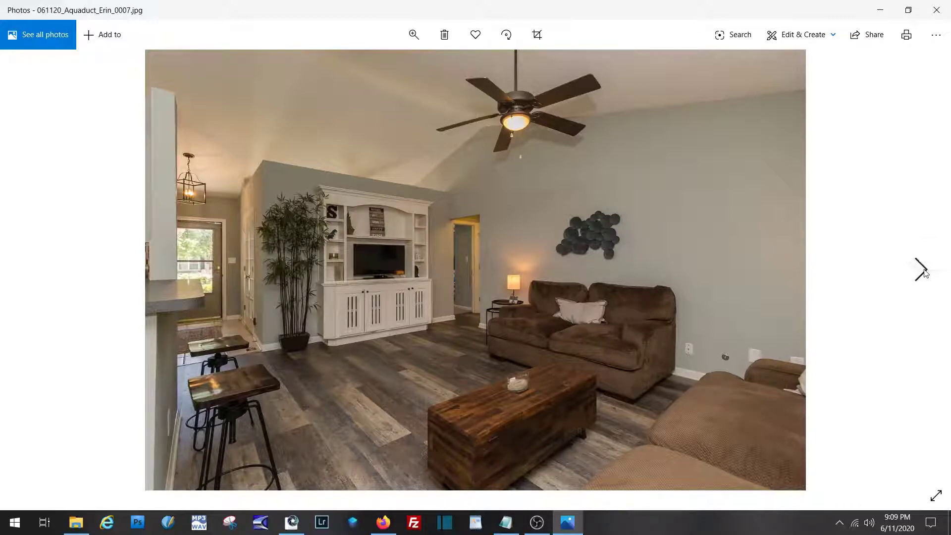
left_click(925, 274)
left_click(924, 273)
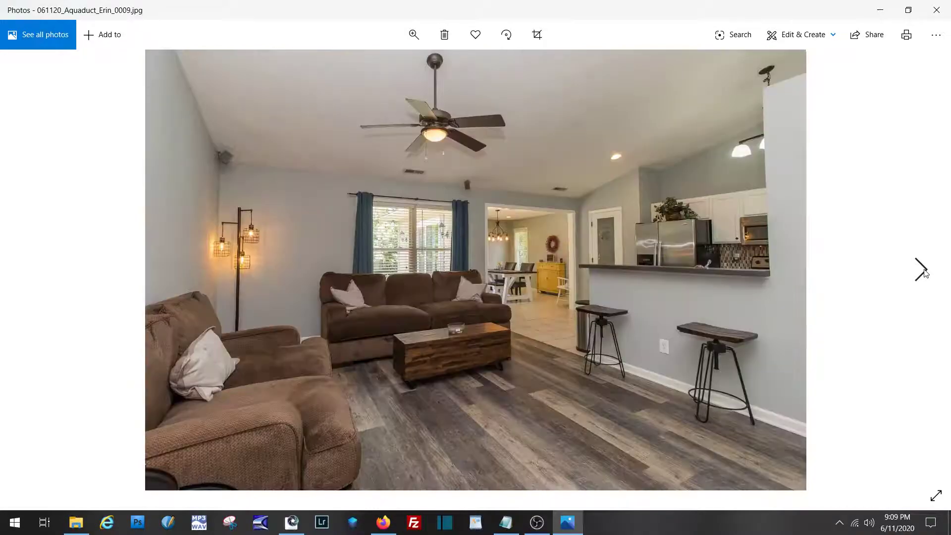
left_click(925, 274)
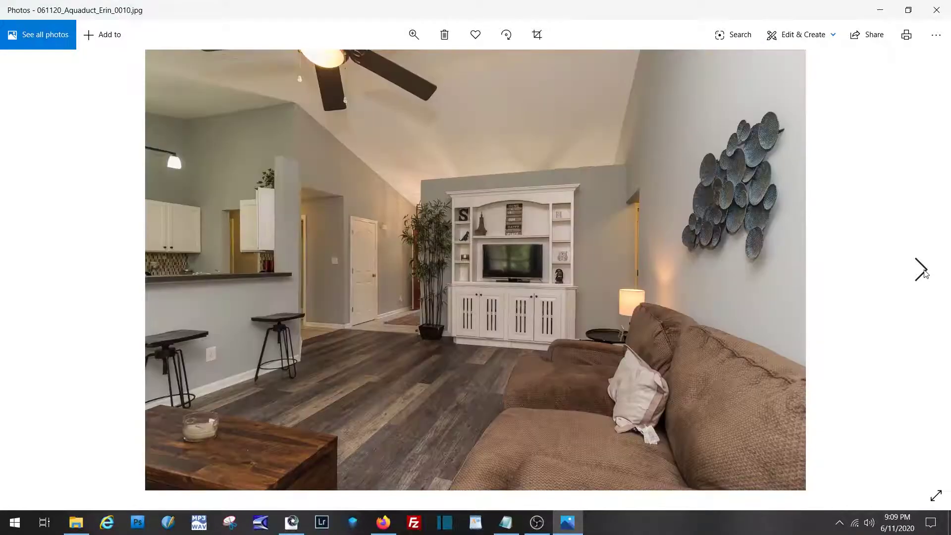
left_click(924, 274)
left_click(925, 274)
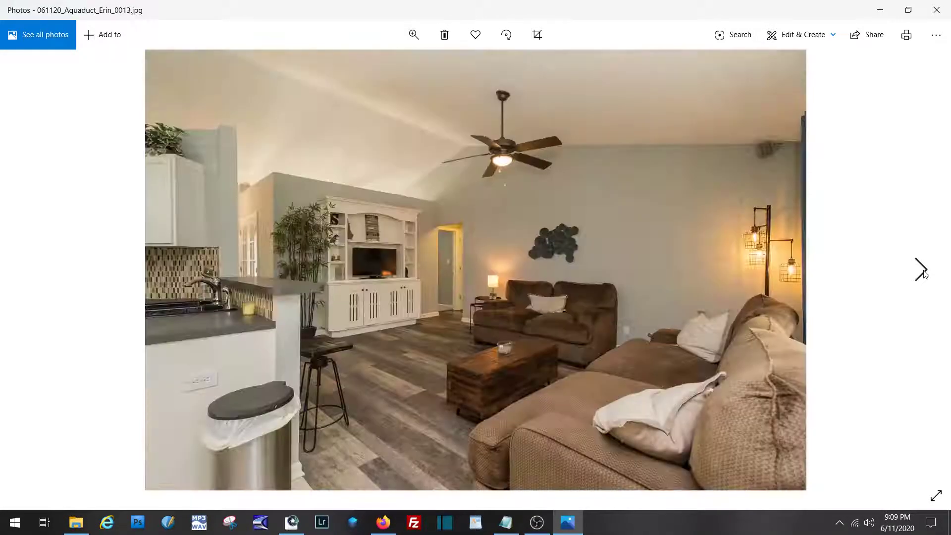
left_click(925, 274)
left_click(924, 274)
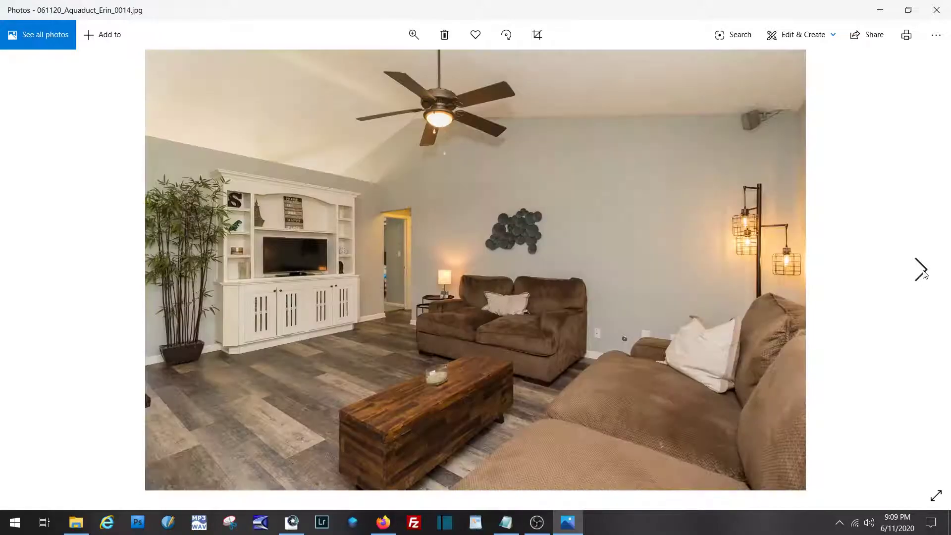
left_click(925, 274)
left_click(925, 273)
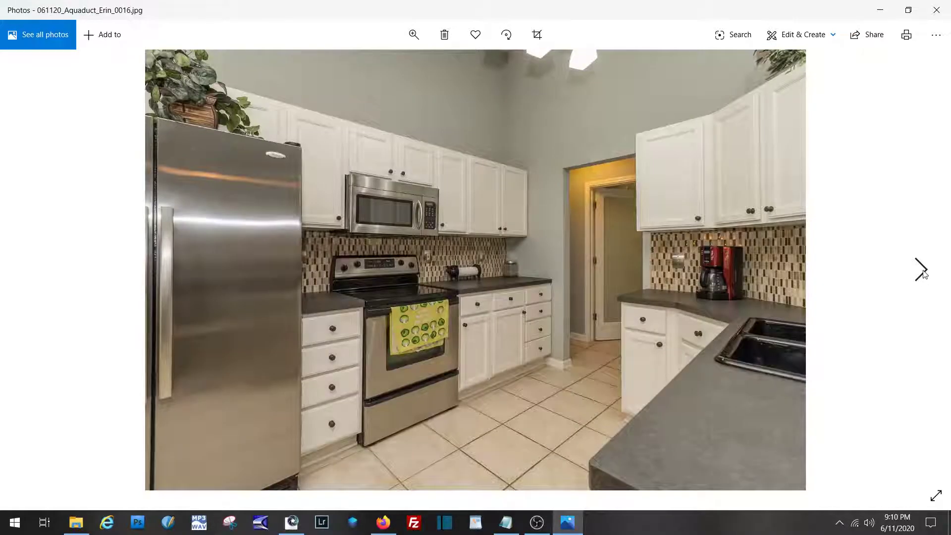
left_click(925, 273)
left_click(925, 273)
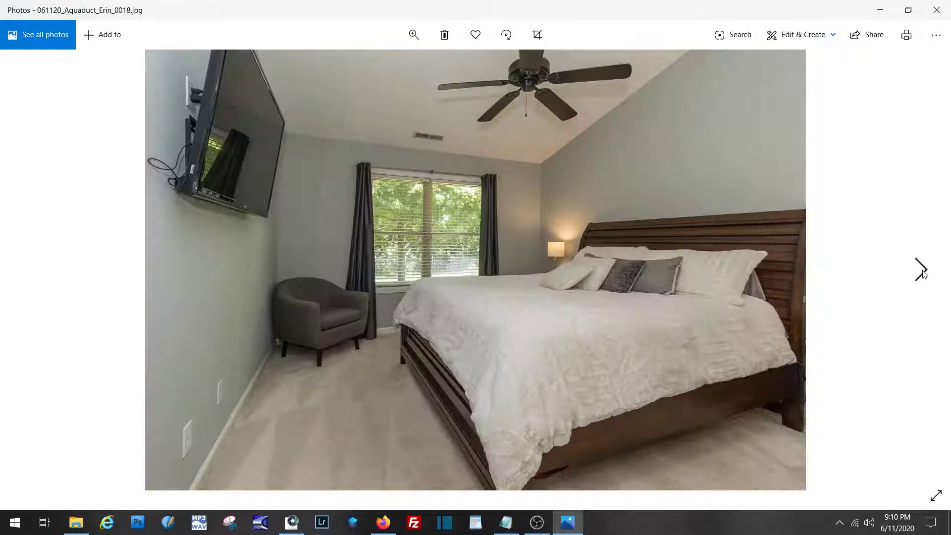
left_click(925, 274)
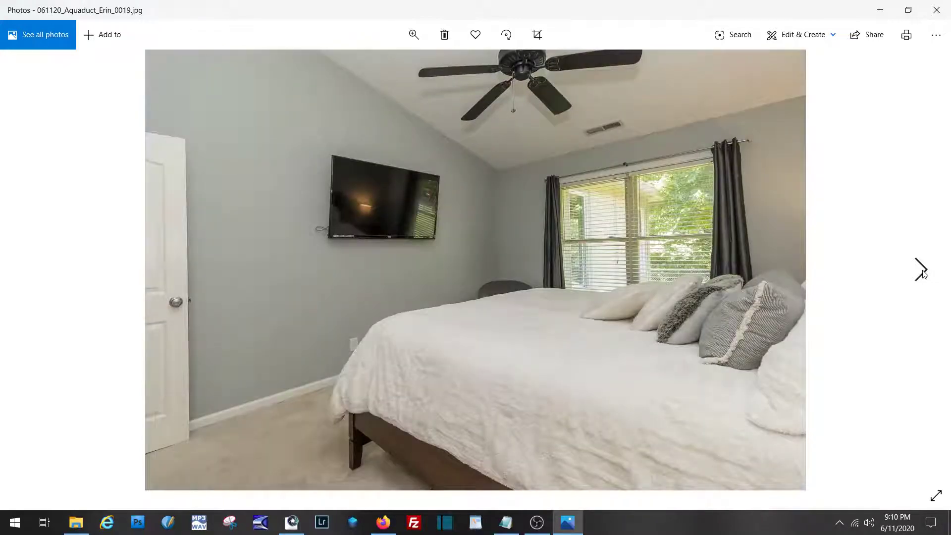
Step: Page through the remaining house and backyard photos to the last one
left_click(924, 274)
left_click(925, 274)
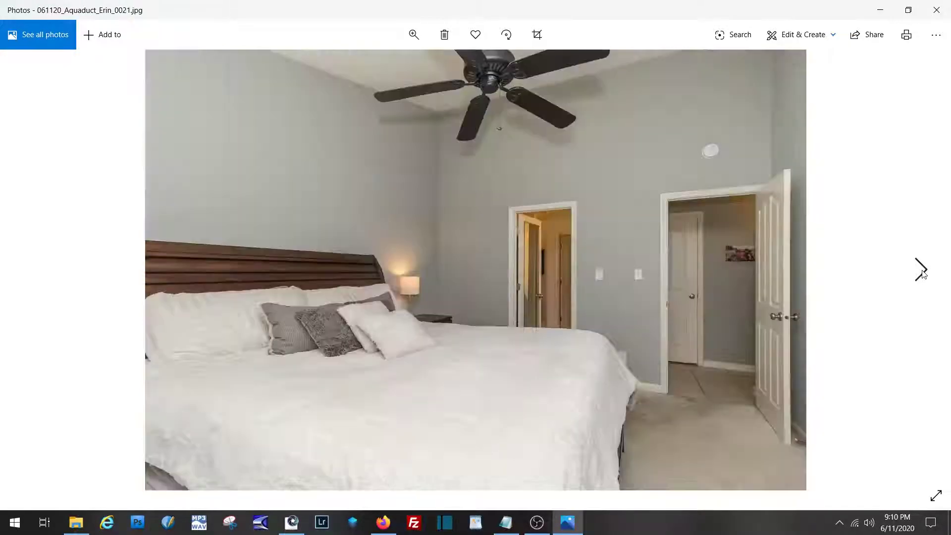
left_click(925, 274)
left_click(924, 273)
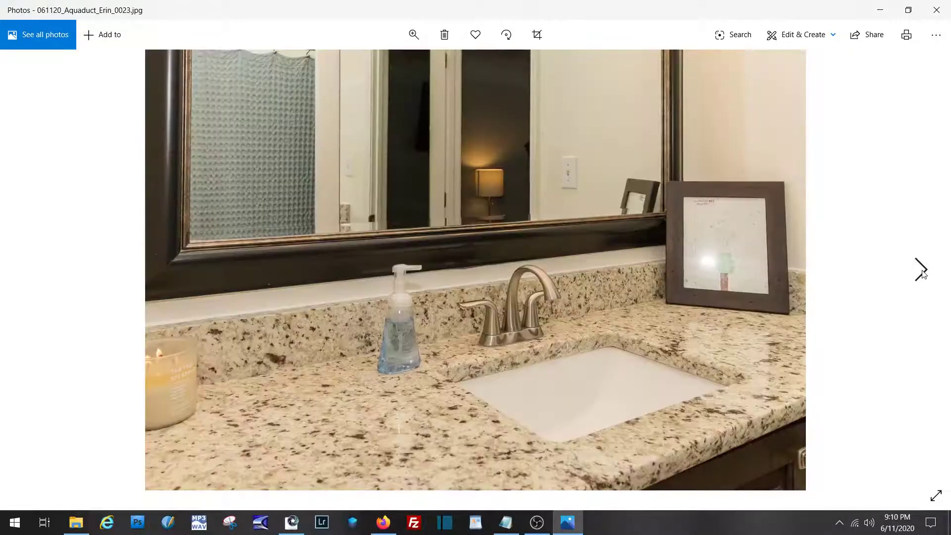
left_click(925, 273)
left_click(924, 274)
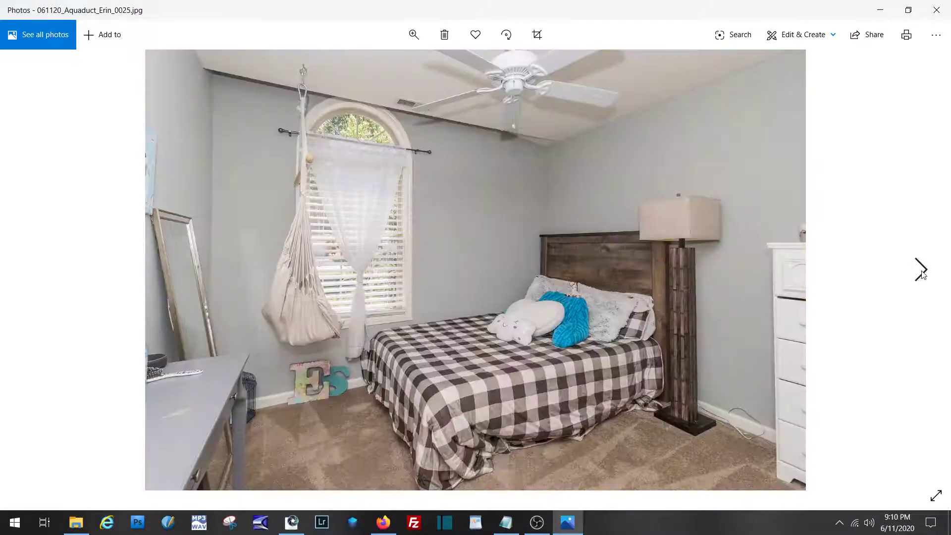
left_click(925, 274)
left_click(924, 274)
left_click(923, 274)
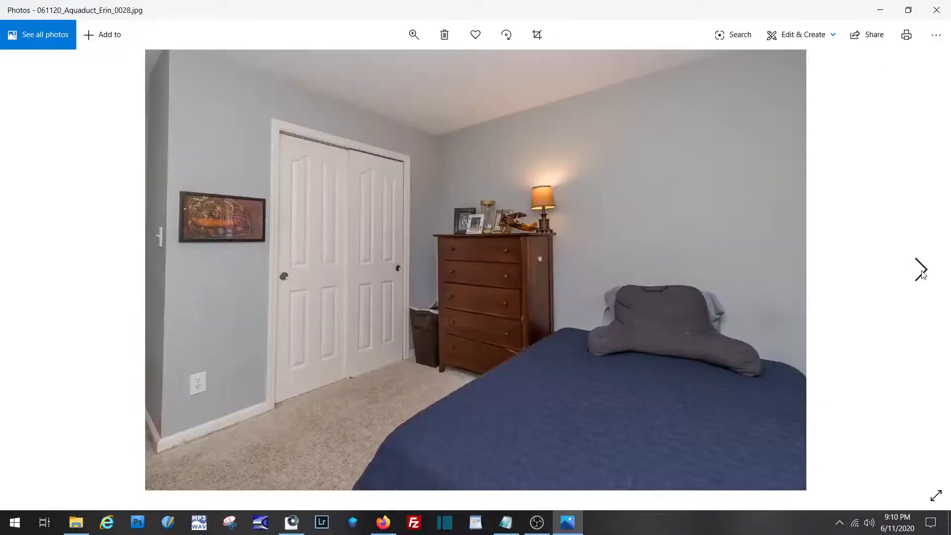
left_click(923, 274)
left_click(923, 274)
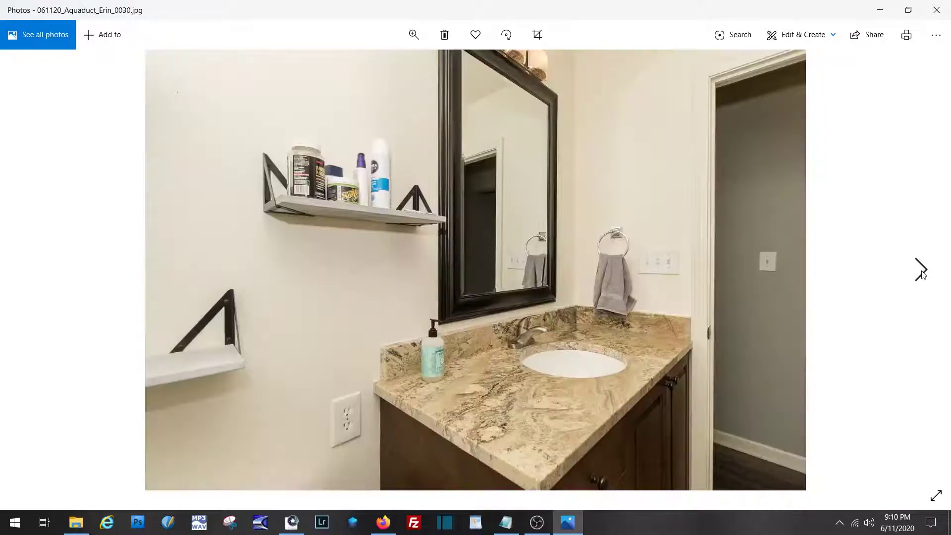
left_click(923, 274)
left_click(923, 274)
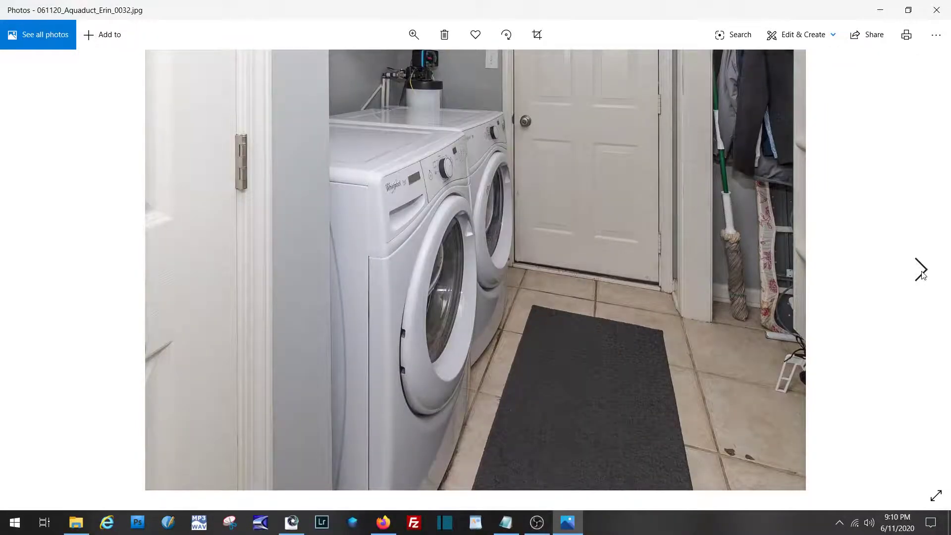
left_click(923, 274)
left_click(923, 274)
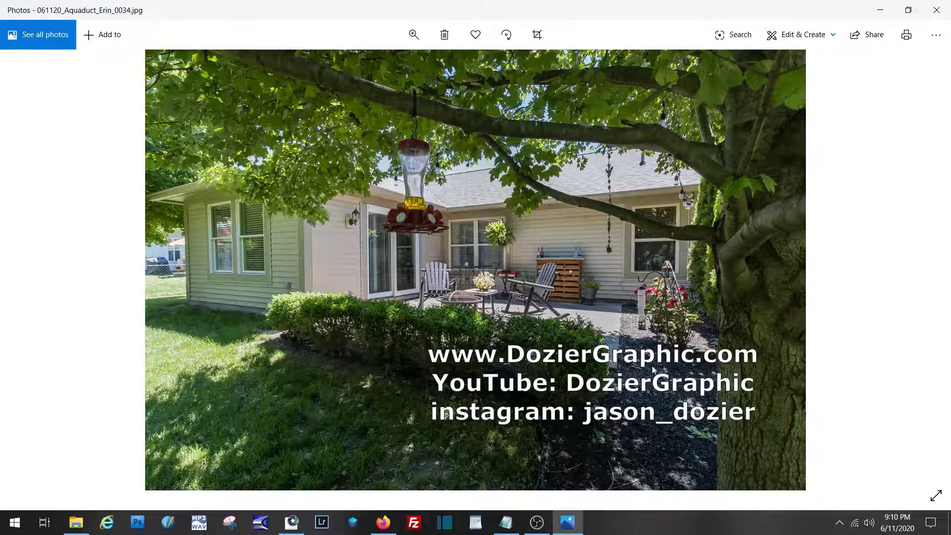
left_click(922, 274)
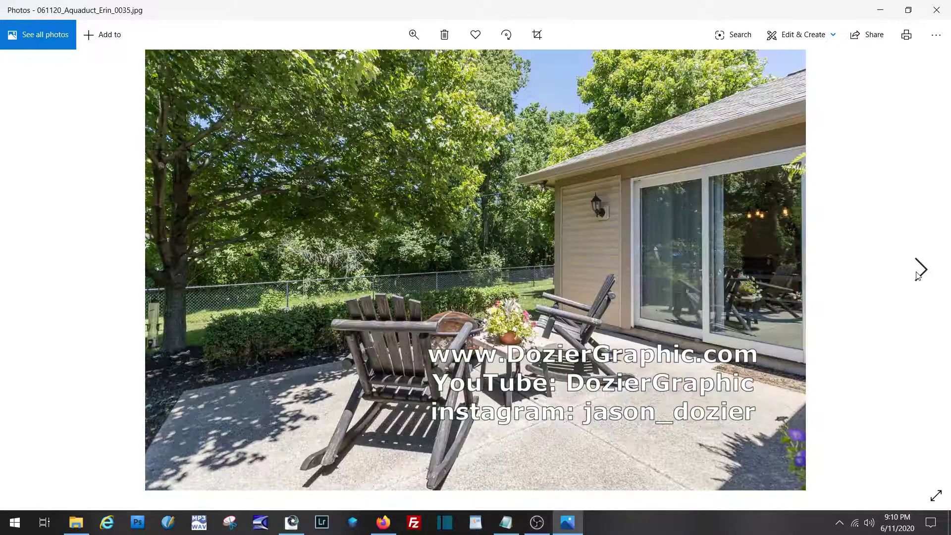
left_click(918, 274)
left_click(917, 274)
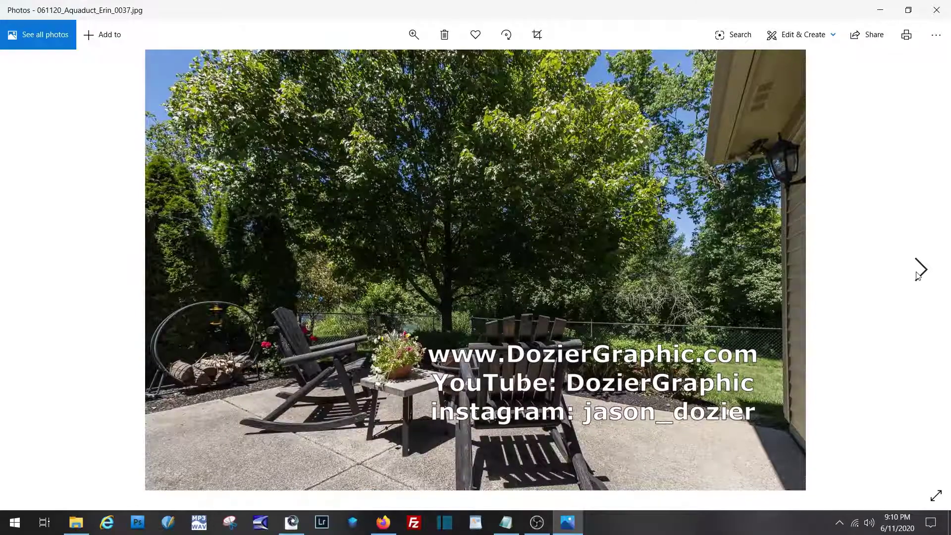
left_click(917, 275)
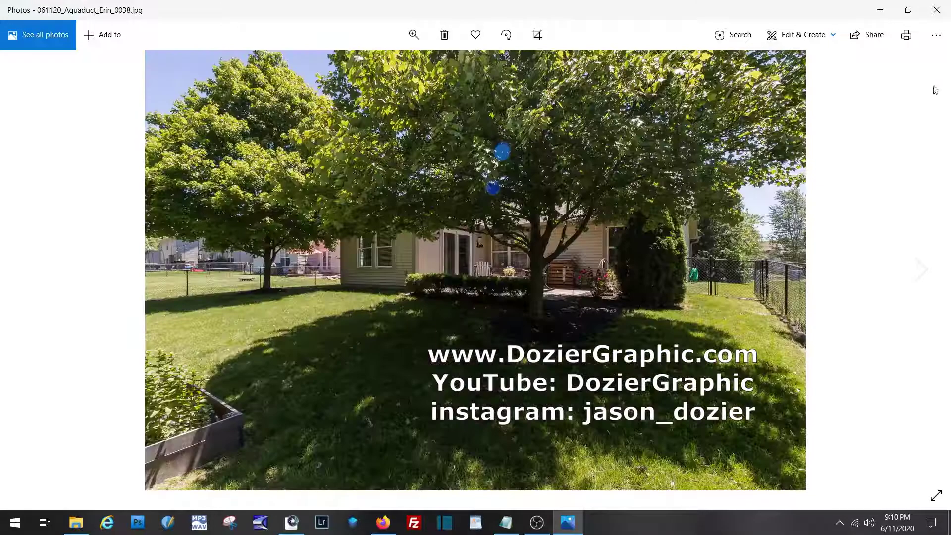
left_click(913, 280)
Step: Close Photos and the photo folder, shift DNG Converter left, and show the Firefox search results
left_click(936, 10)
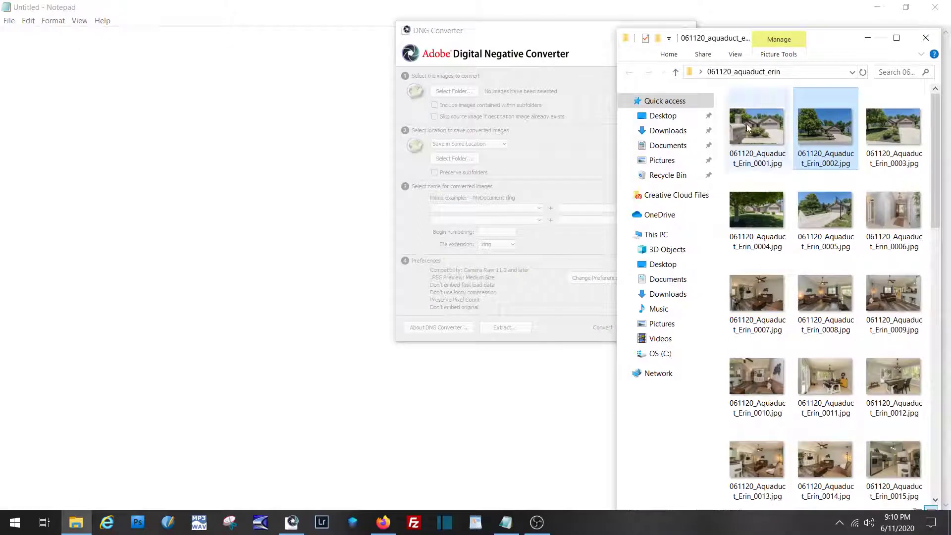
left_click(926, 38)
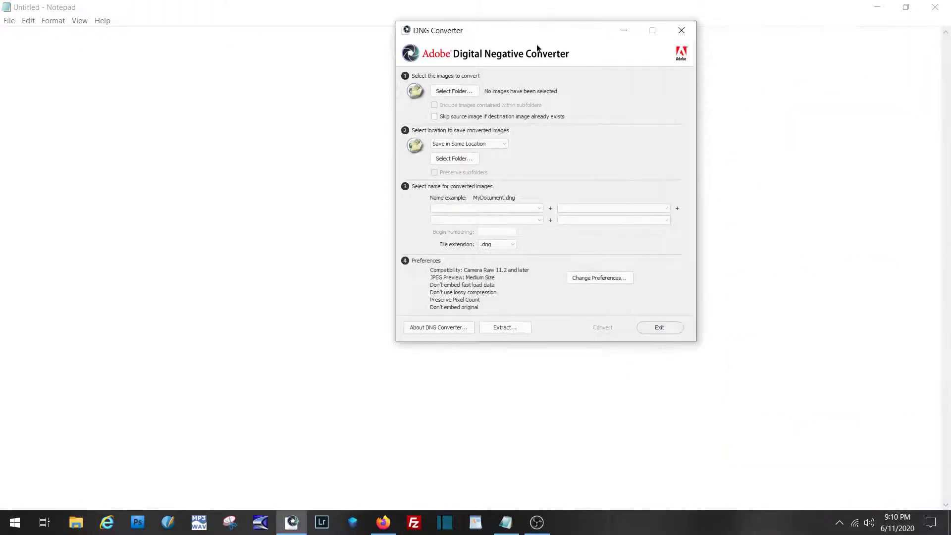
left_click_drag(540, 36, 508, 39)
left_click(384, 522)
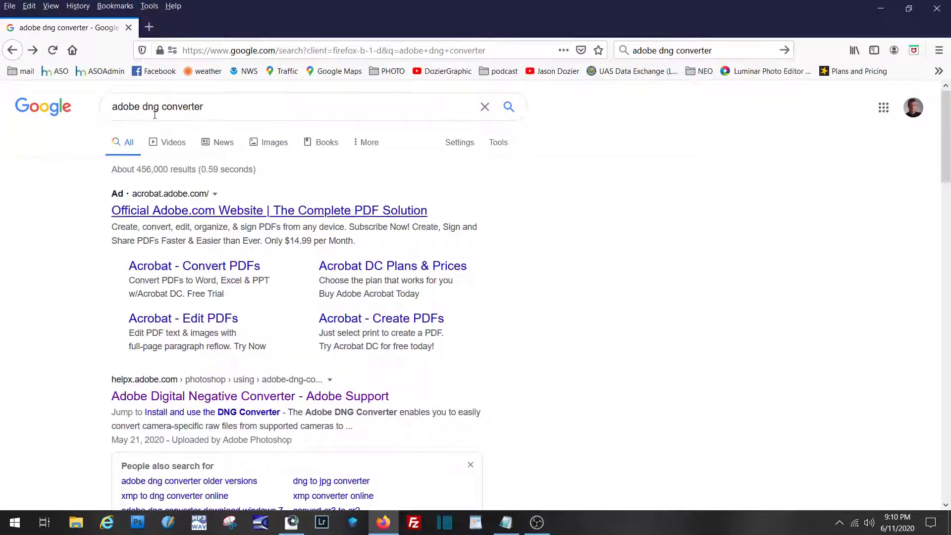
Step: Open the 'Adobe Digital Negative Converter - Adobe Support' result and check its download section
left_click(212, 396)
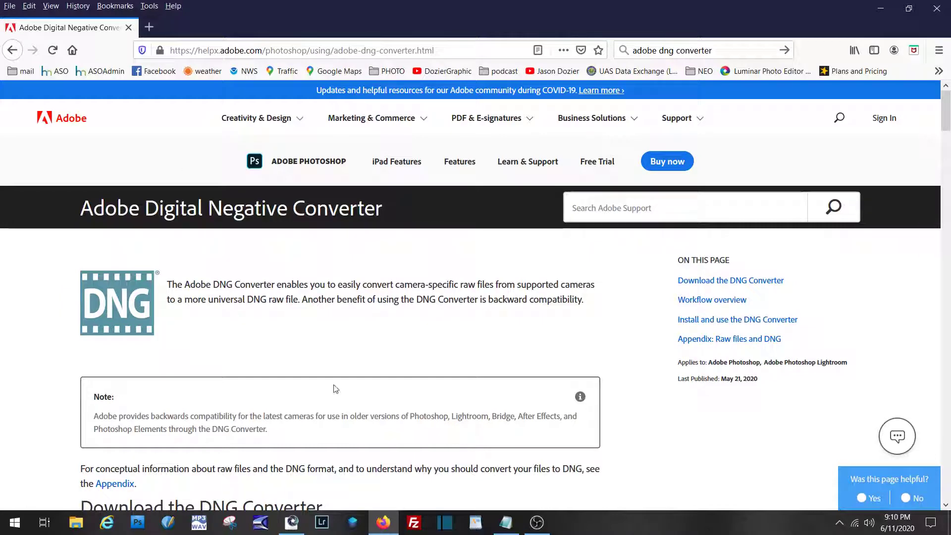
scroll(334, 389, "down", 5)
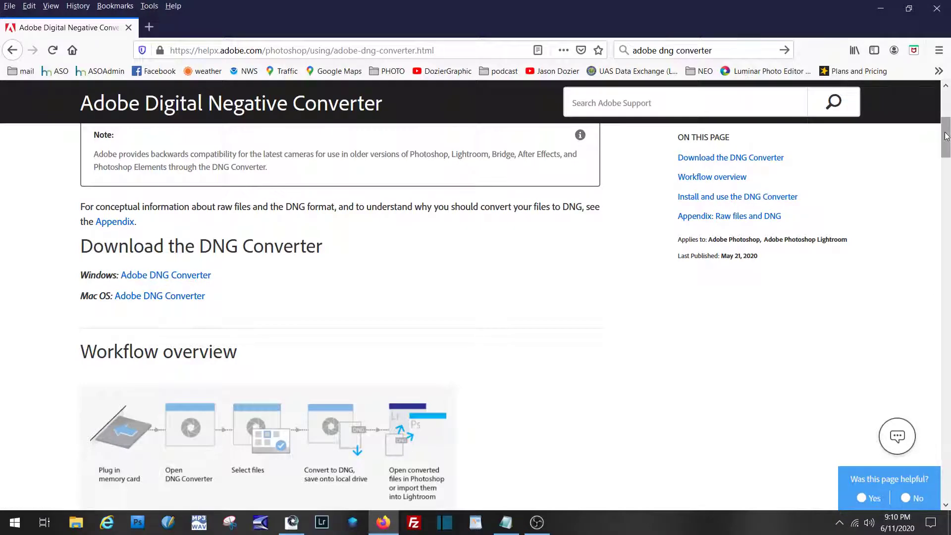
scroll(941, 139, "up", 5)
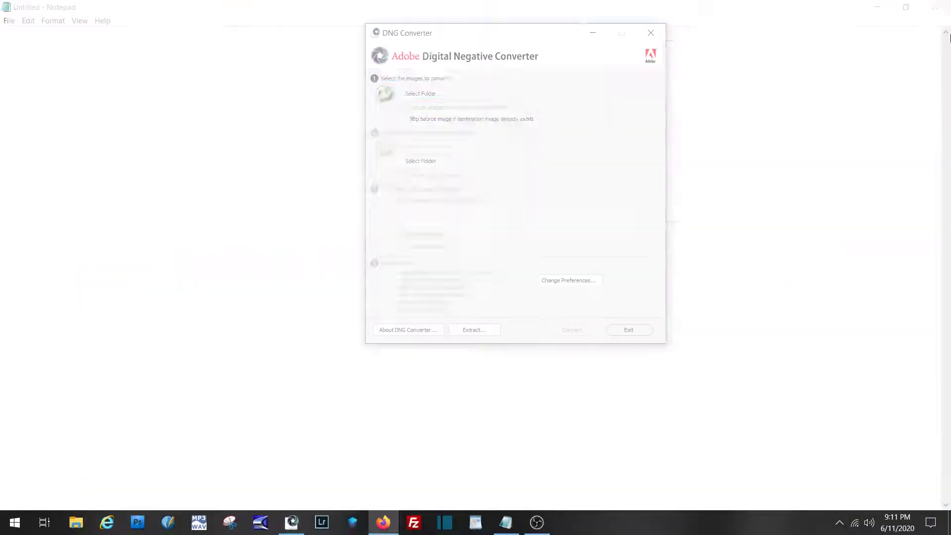
Step: Choose Desktop\New folder as DNG Converter's source folder, saving converted files alongside
left_click_drag(476, 34, 387, 37)
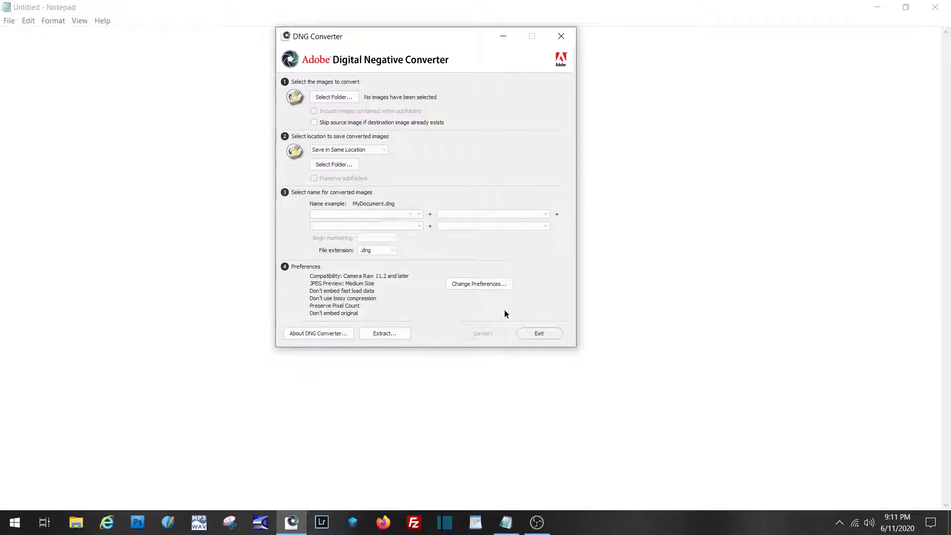
left_click(340, 99)
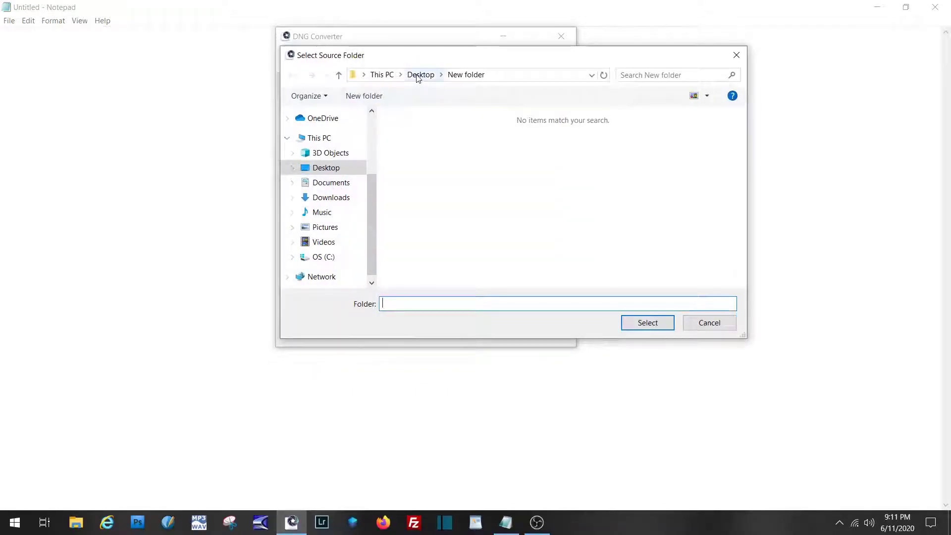
left_click(647, 323)
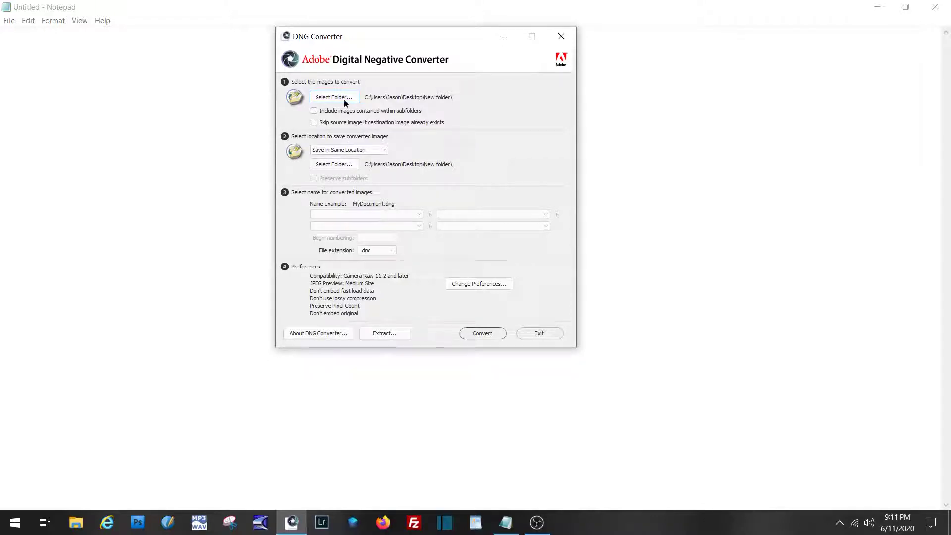
Step: Show Desktop\New folder in Explorer, convert the seven CR3s to DNG, and exit the converter
left_click(76, 528)
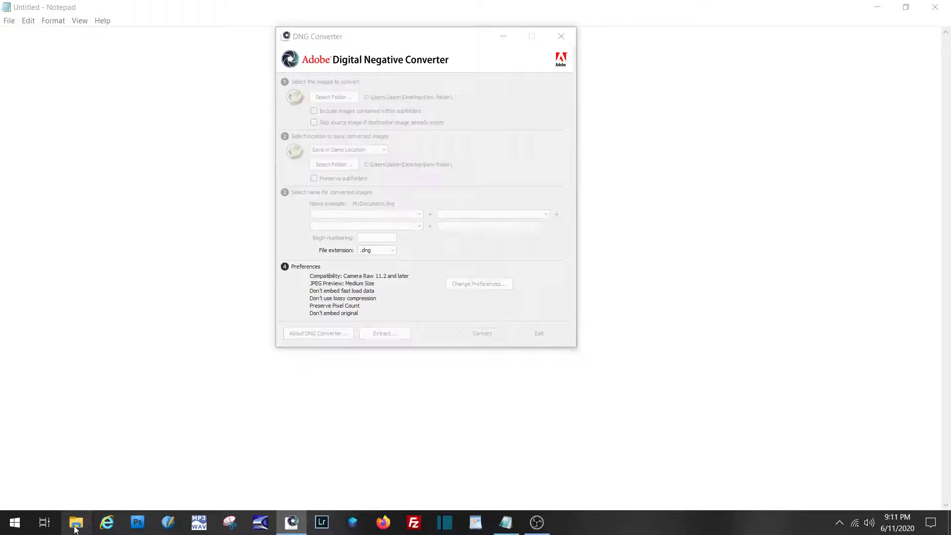
left_click(755, 112)
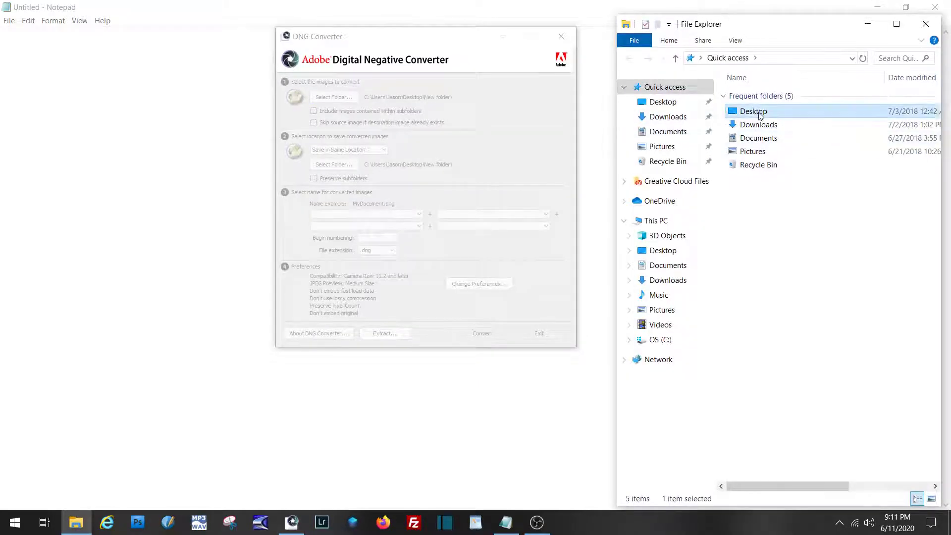
double_click(760, 112)
double_click(758, 176)
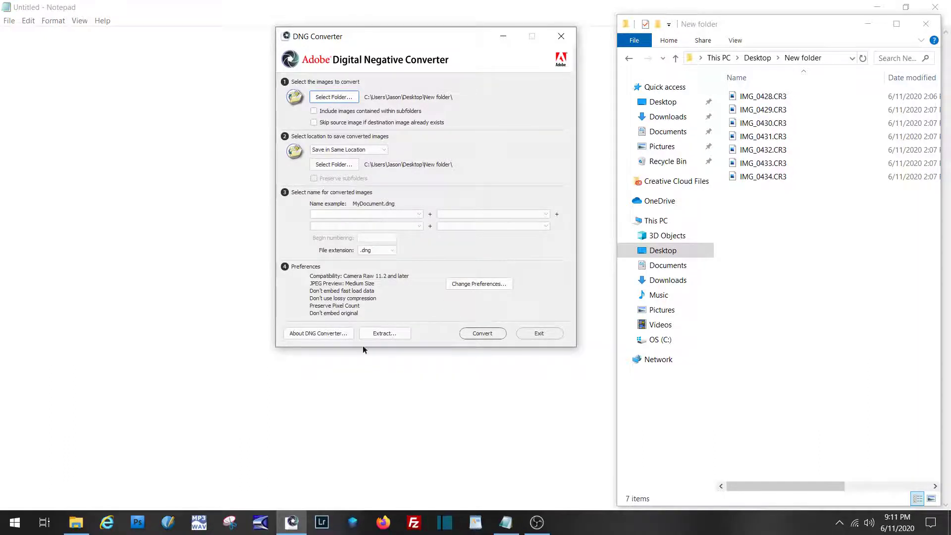
left_click(482, 333)
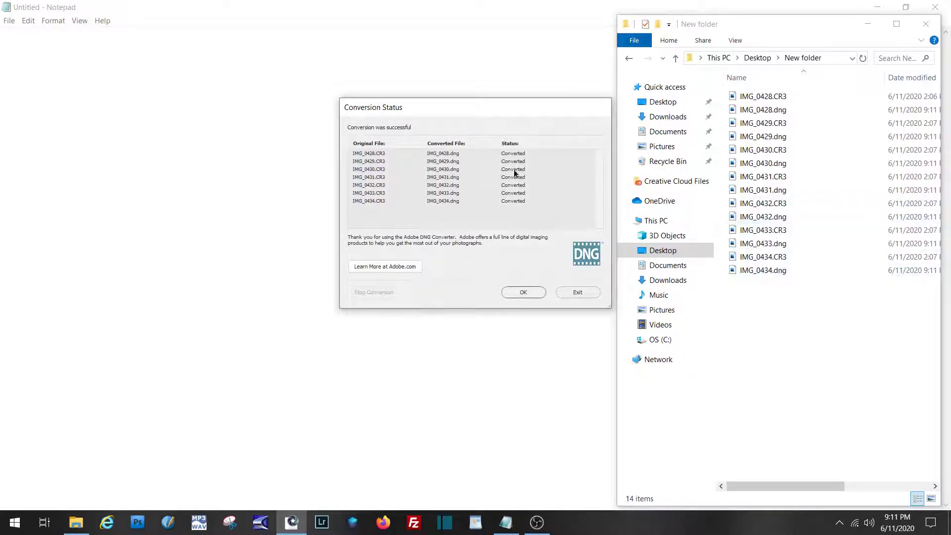
left_click(575, 294)
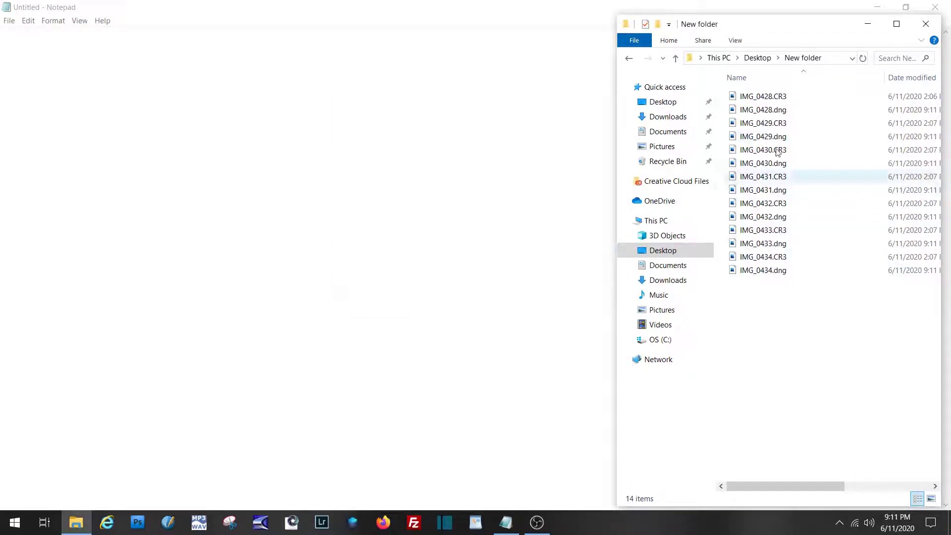
Step: Sort New folder by type and delete the seven CR3 originals
left_click(897, 24)
left_click(368, 60)
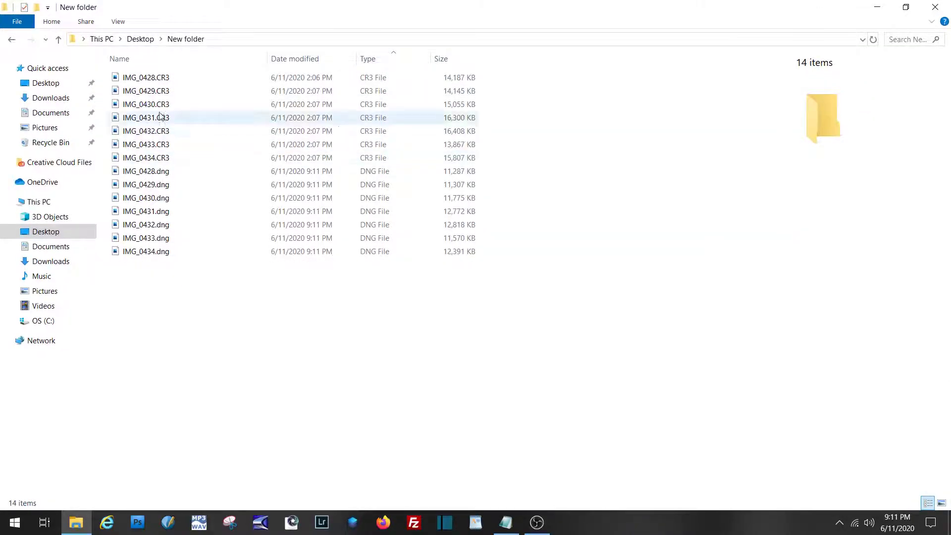
left_click(365, 173)
left_click(369, 160)
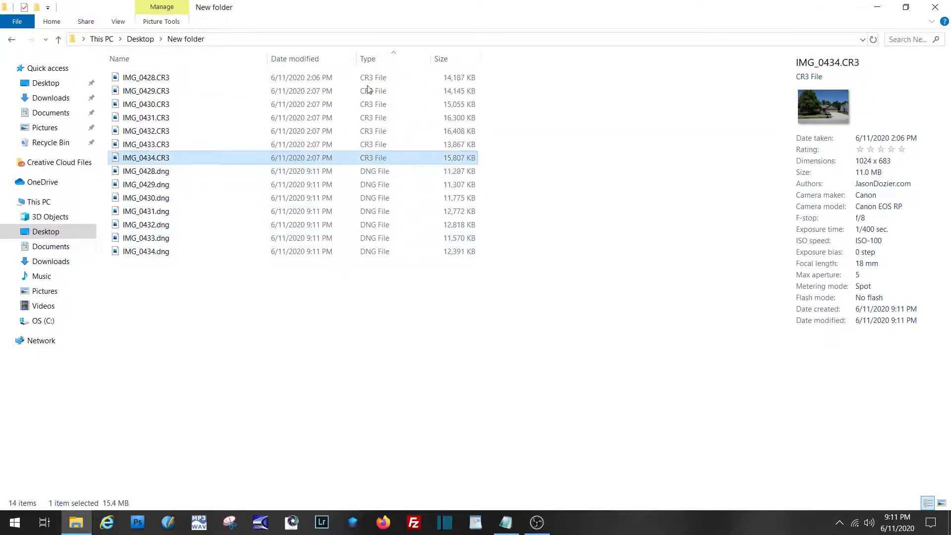
left_click(371, 81, "shift")
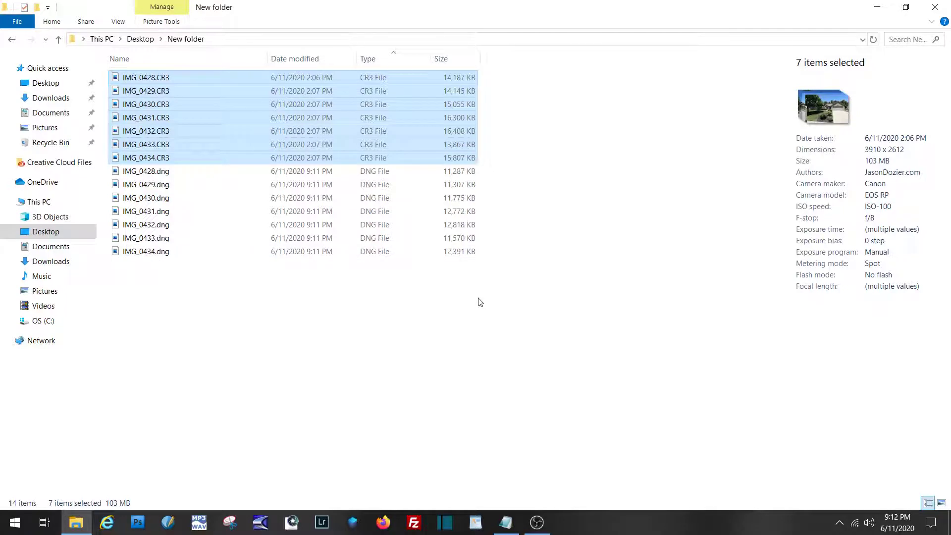
key("Delete")
key("Return")
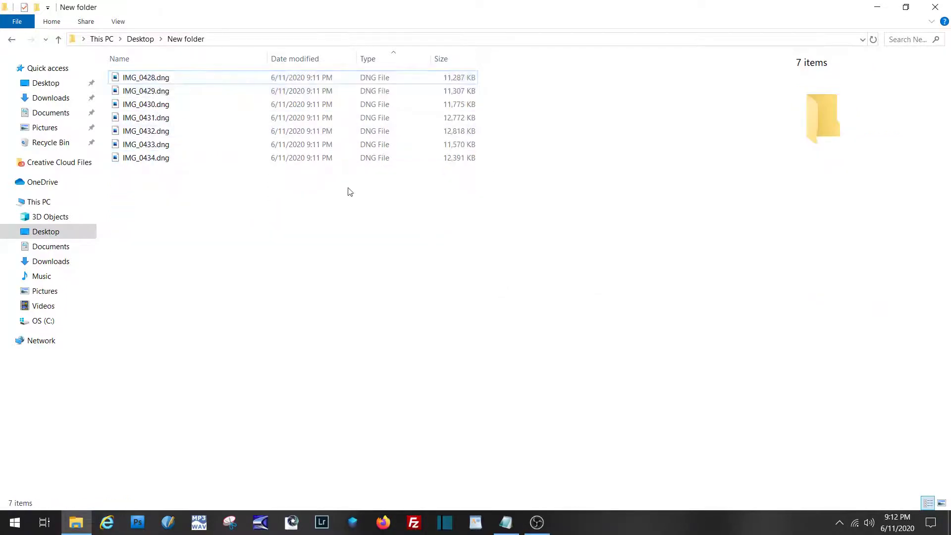
Step: Display the remaining DNG files as extra large icons
left_click(171, 79)
right_click(313, 227)
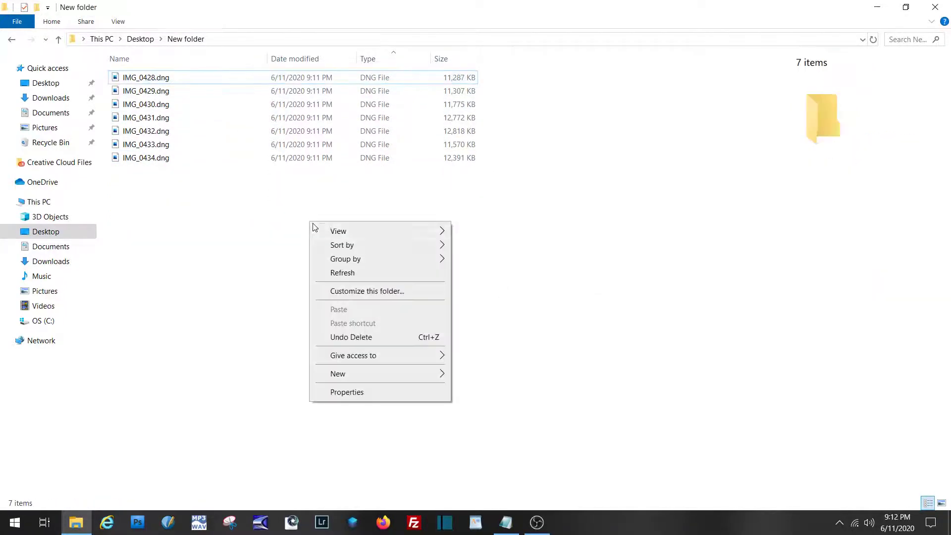
mouse_move(347, 231)
left_click(494, 234)
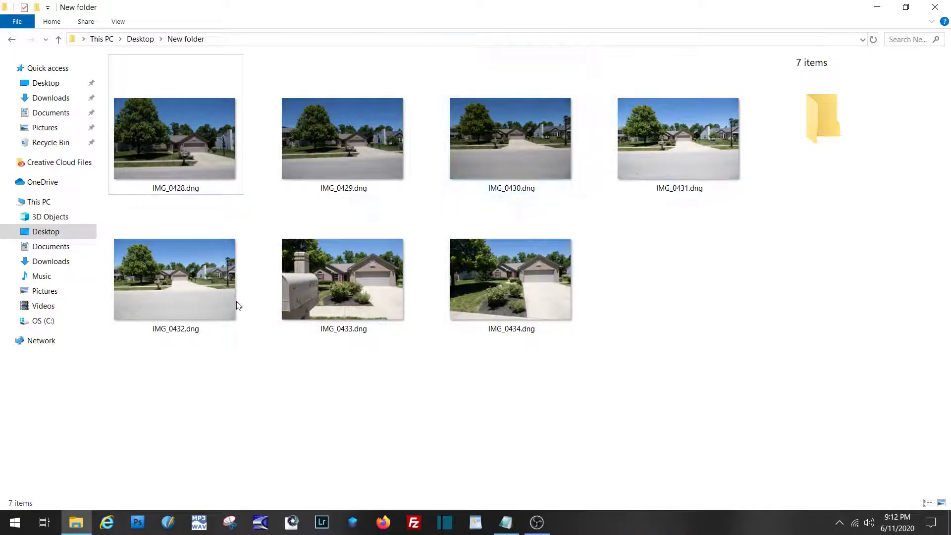
Step: View IMG_0428.dng through IMG_0434.dng in Photos, then close Photos and the New folder window
double_click(182, 160)
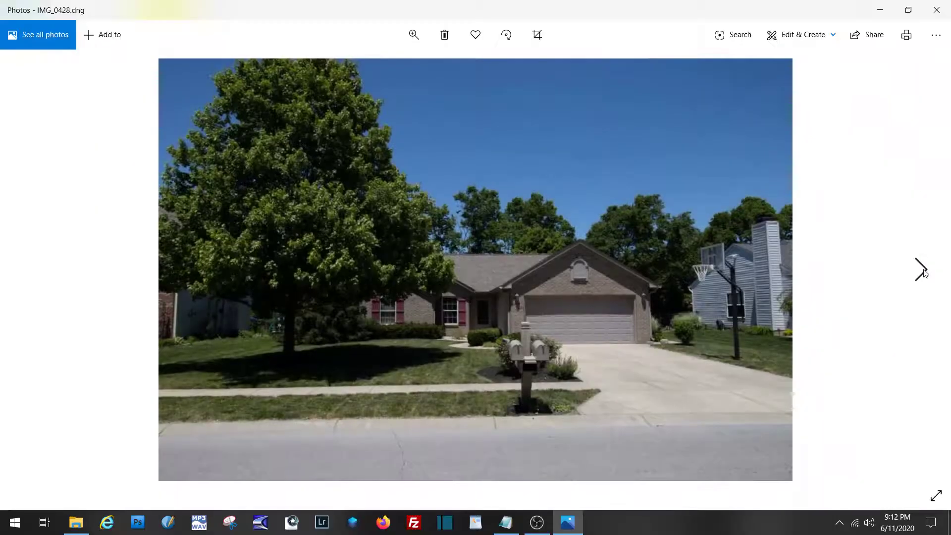
left_click(923, 270)
left_click(922, 270)
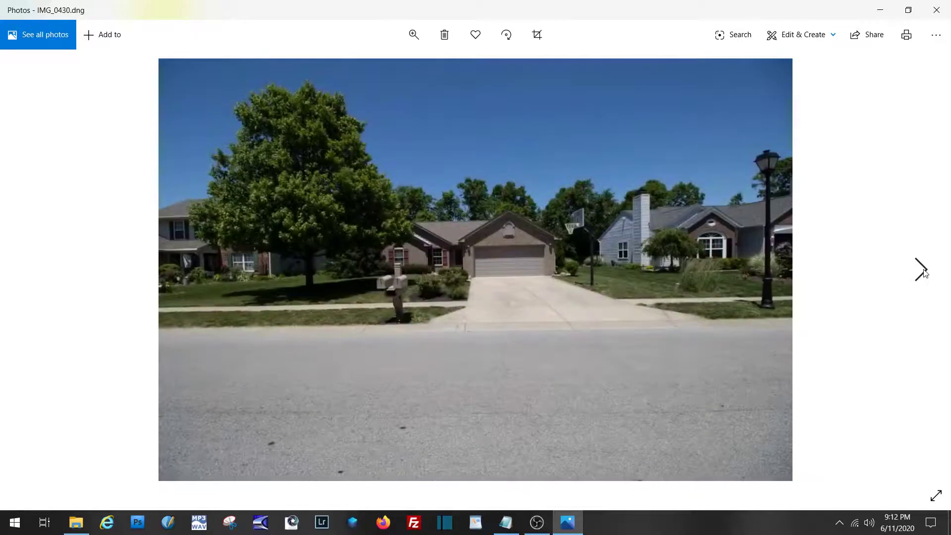
left_click(923, 270)
left_click(923, 270)
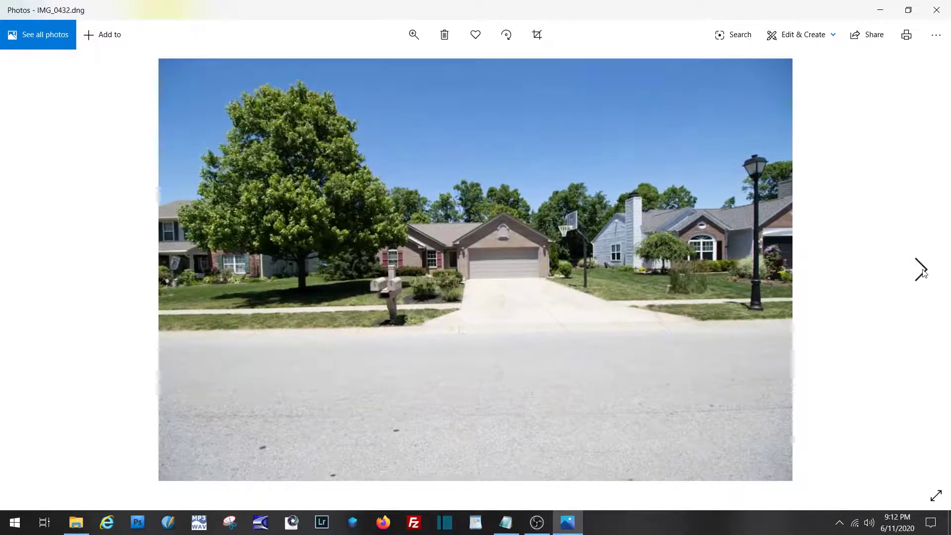
left_click(923, 270)
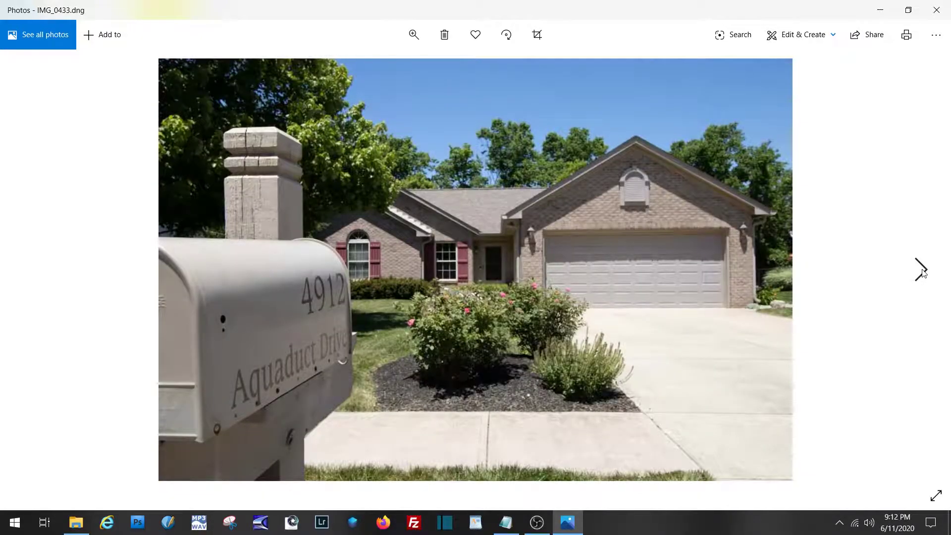
left_click(922, 270)
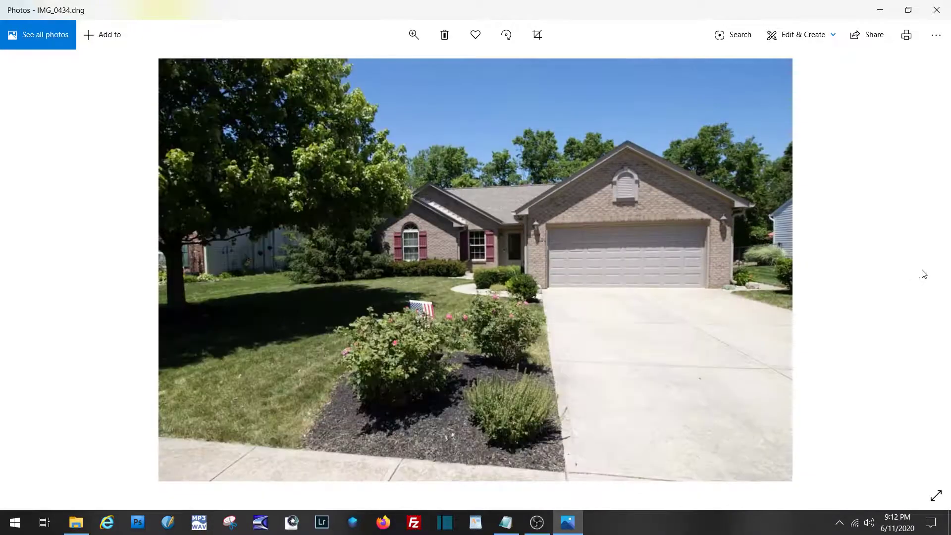
left_click(936, 10)
left_click(924, 7)
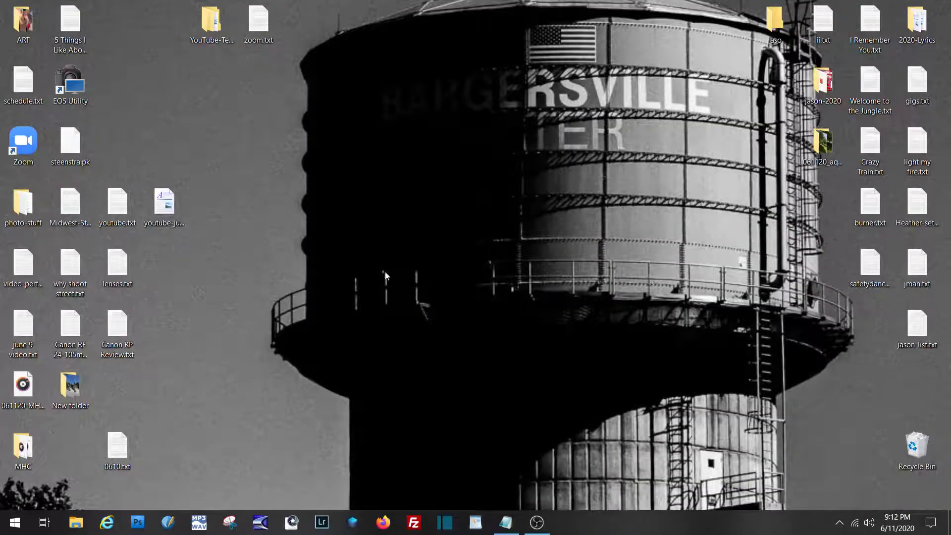
Step: Open the 061120_aquaduct_erin folder and view JPGs 0001 through 0005 in Photos
double_click(828, 148)
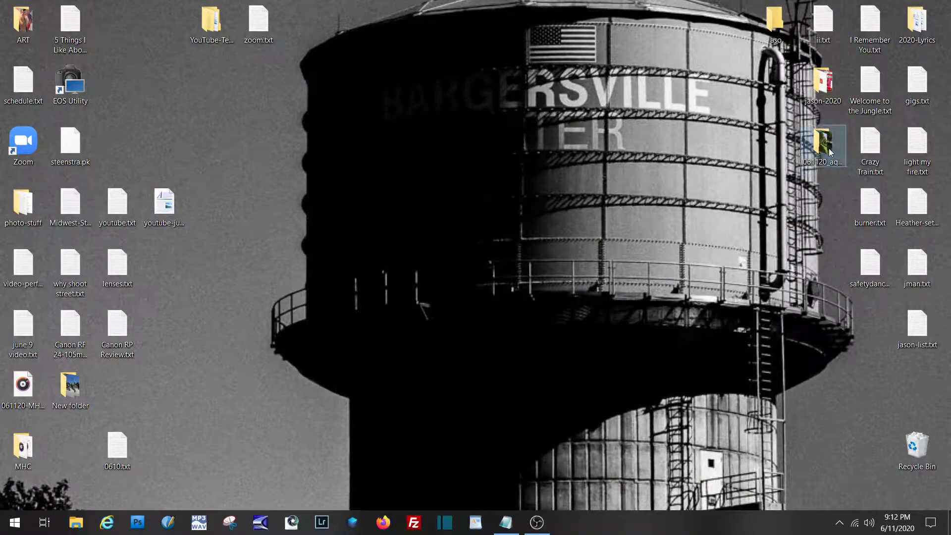
double_click(150, 88)
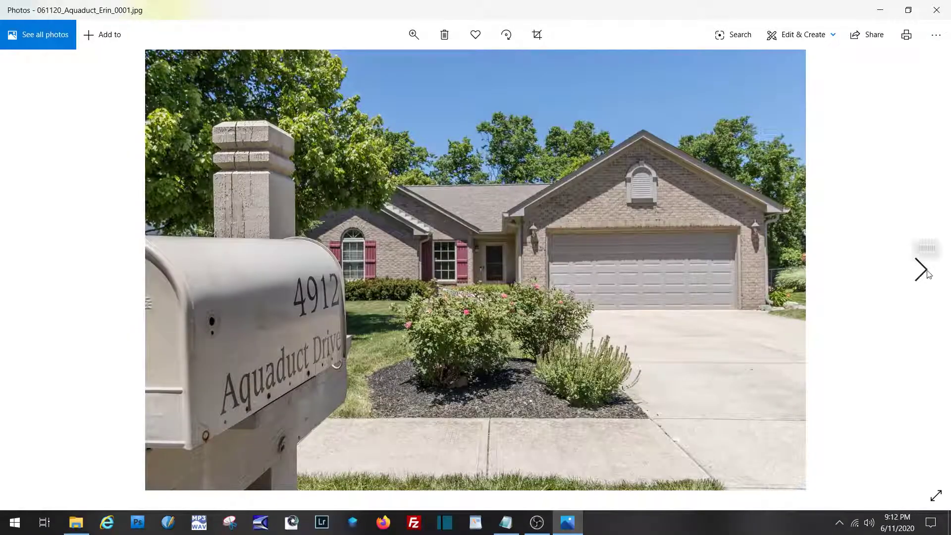
left_click(928, 274)
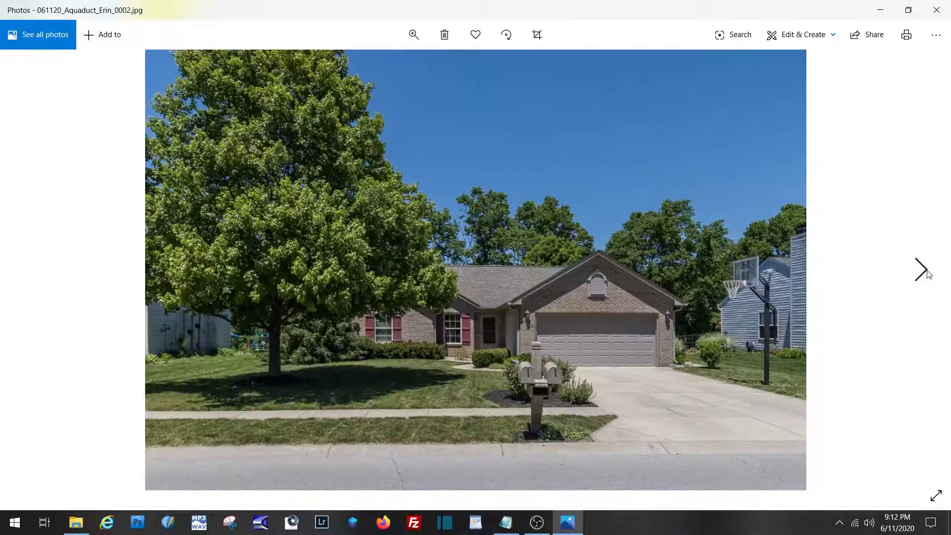
left_click(928, 274)
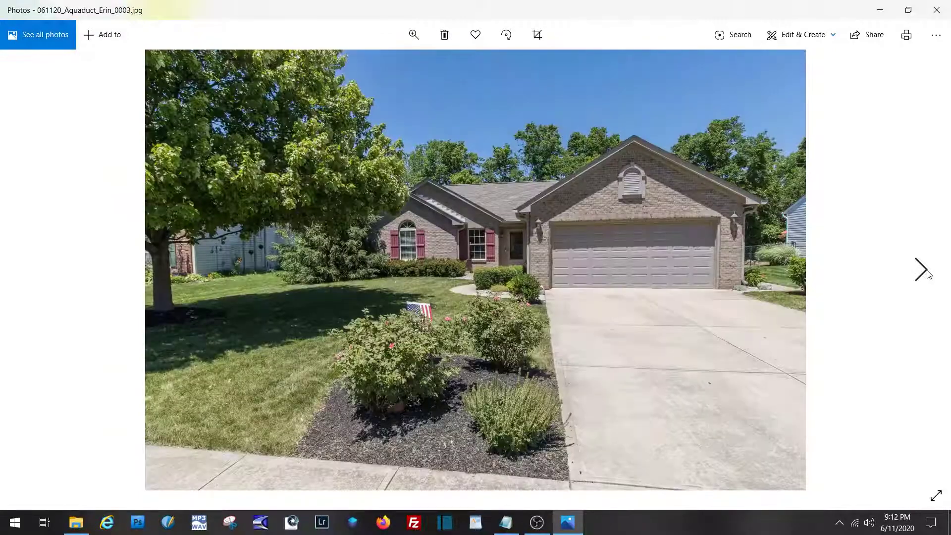
left_click(928, 274)
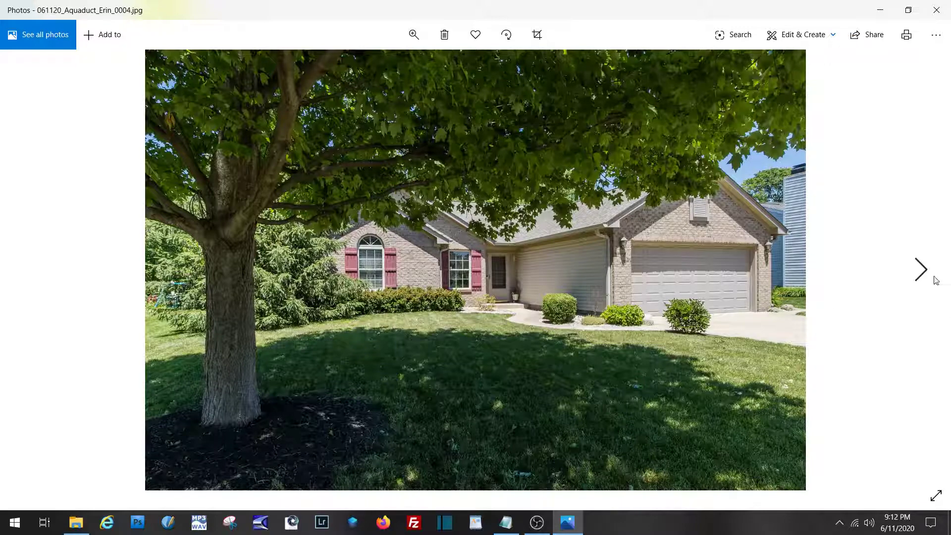
left_click(922, 272)
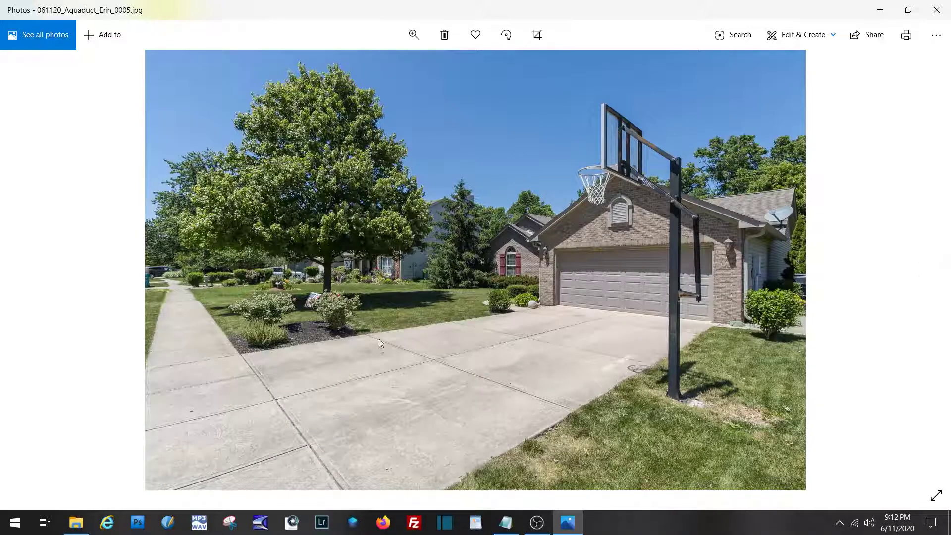
Step: Close Photos, the 061120_aquaduct_erin folder and Adobe DNG Converter
left_click(936, 10)
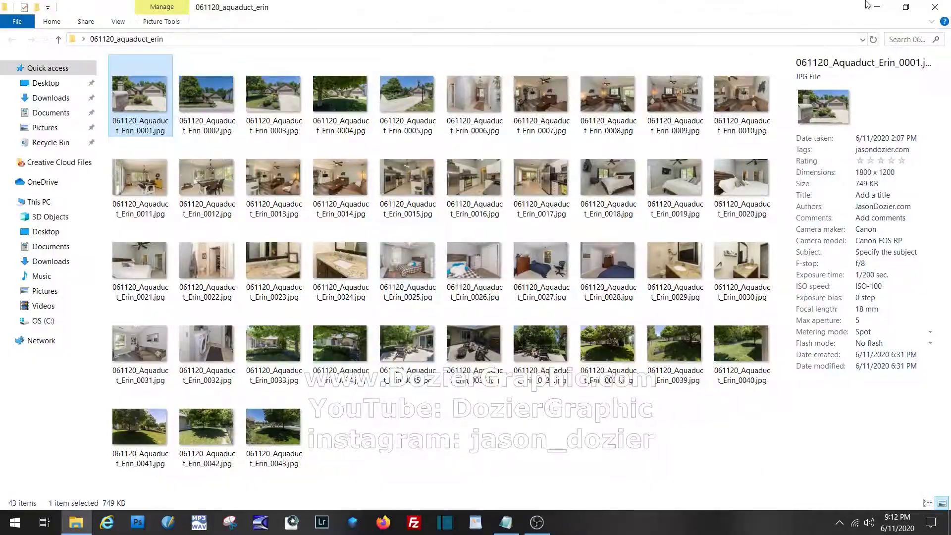
left_click(935, 7)
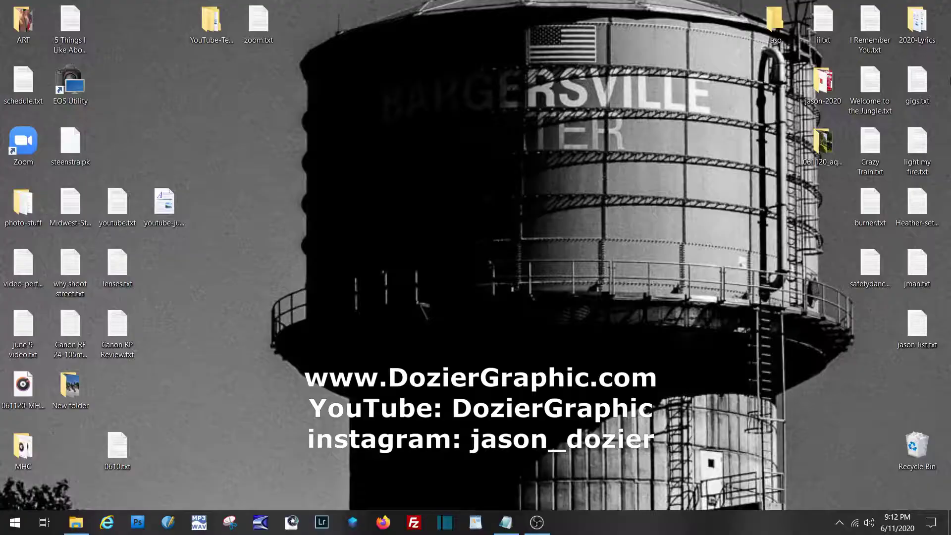
left_click(291, 522)
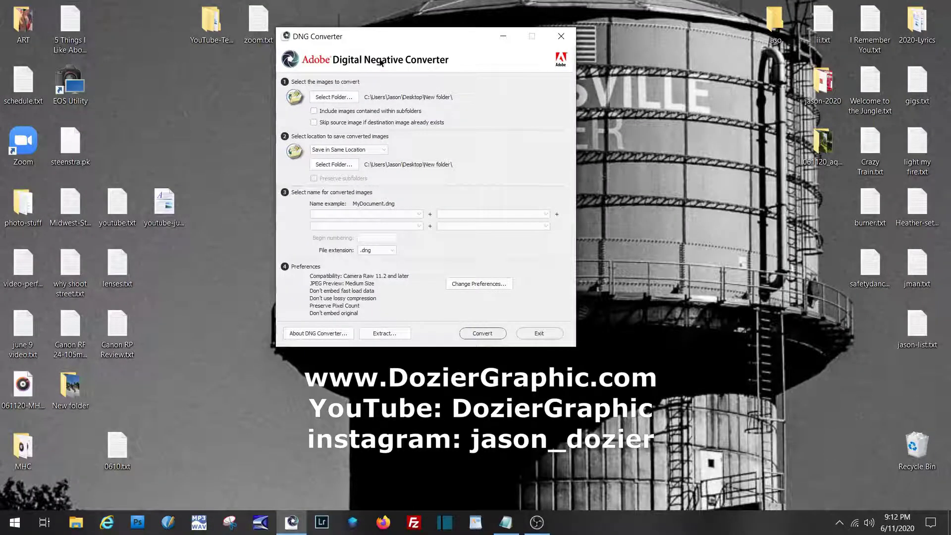
left_click(560, 36)
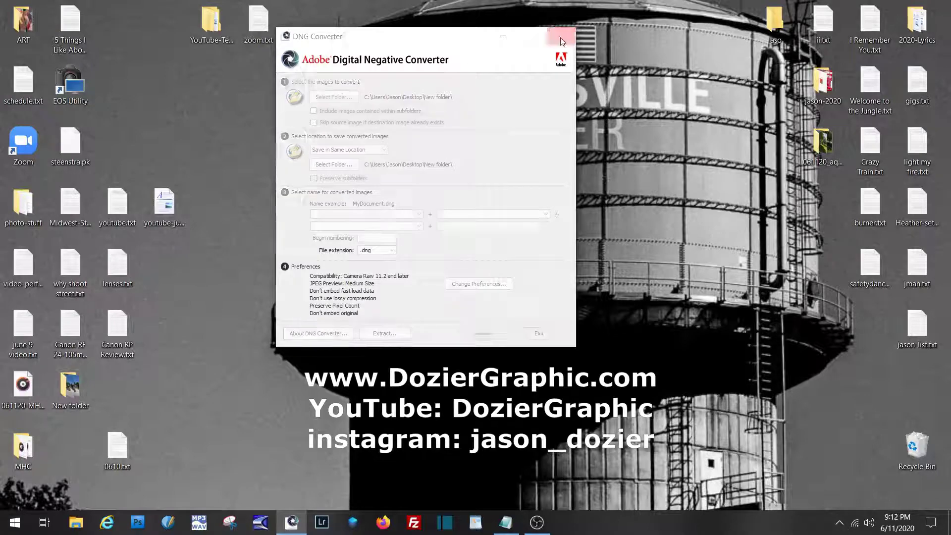